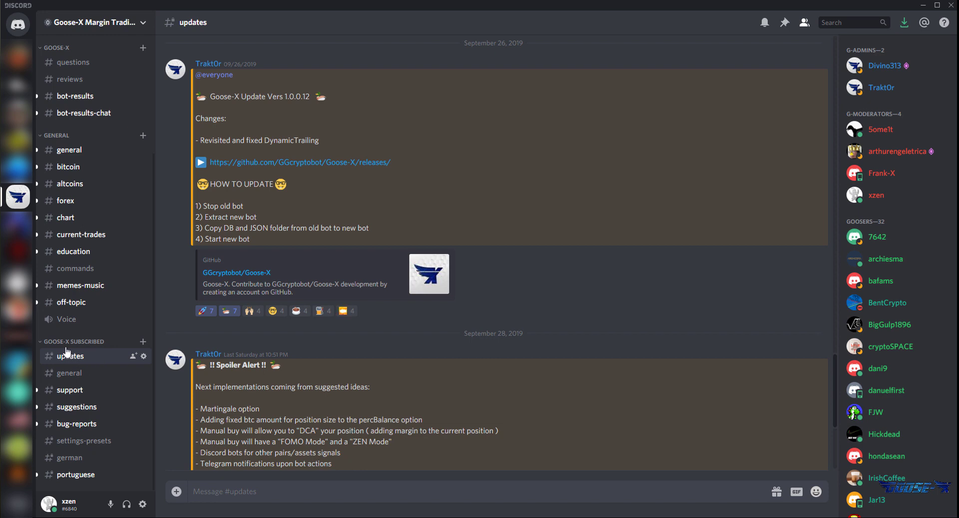
# Download Goose-X.Version.1.0.0.12.rar from the GitHub releases page into Desktop\Goose-X.
pyautogui.click(356, 164)
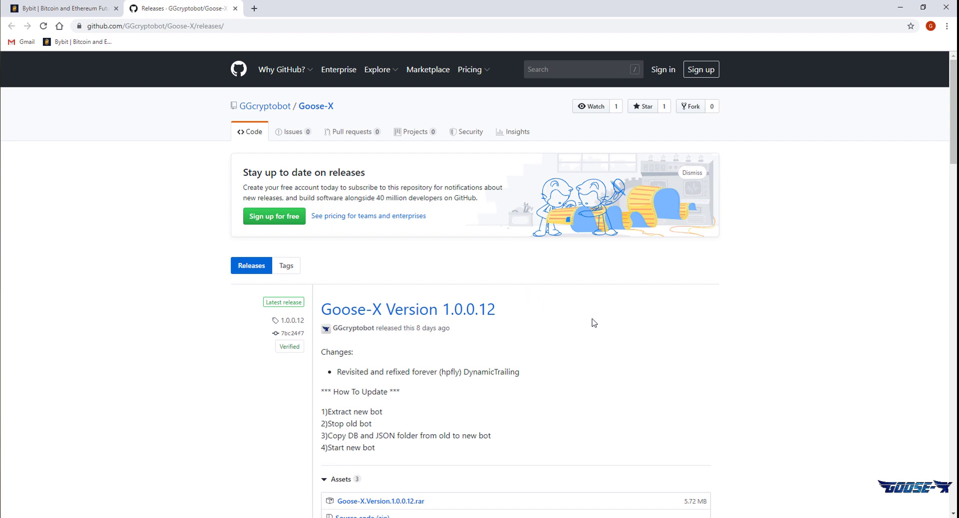
pyautogui.moveTo(497, 311); pyautogui.dragTo(320, 311)
pyautogui.scroll(-3, 554, 355)
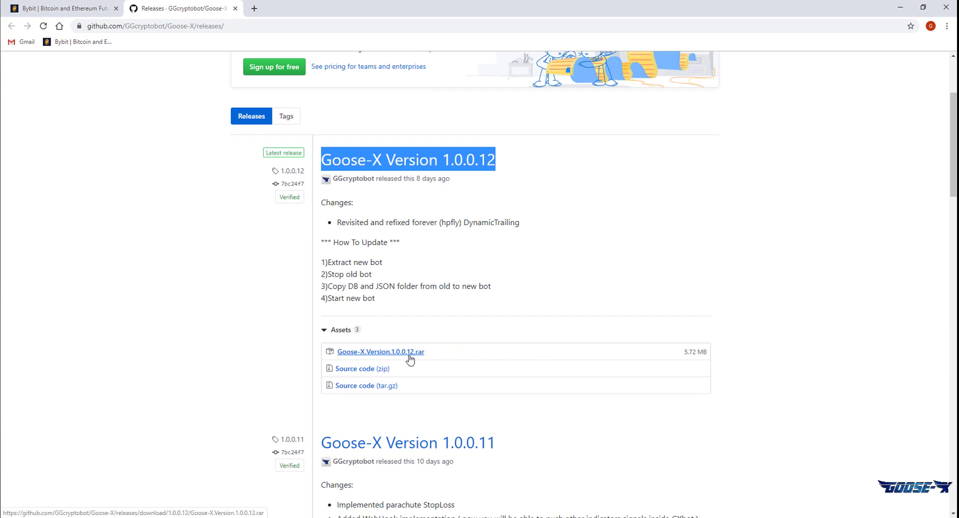
pyautogui.click(380, 353)
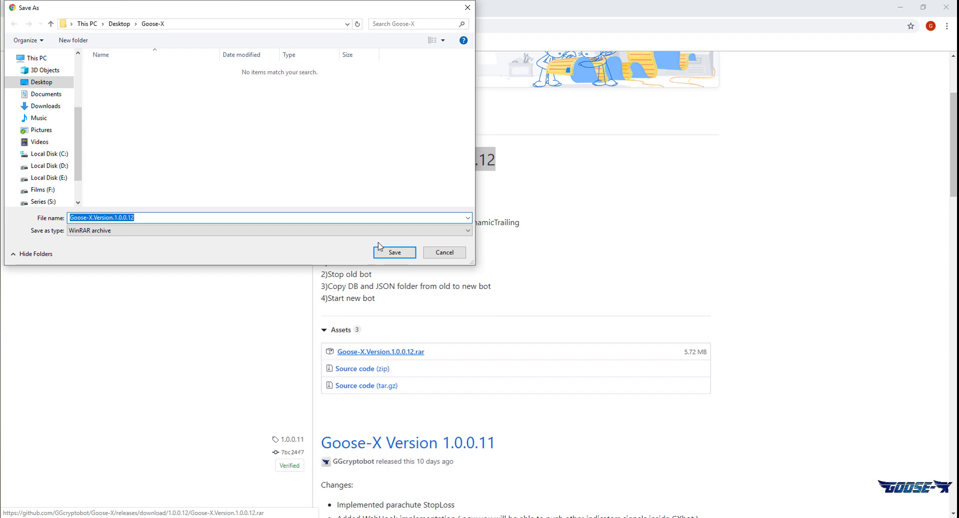
pyautogui.click(388, 258)
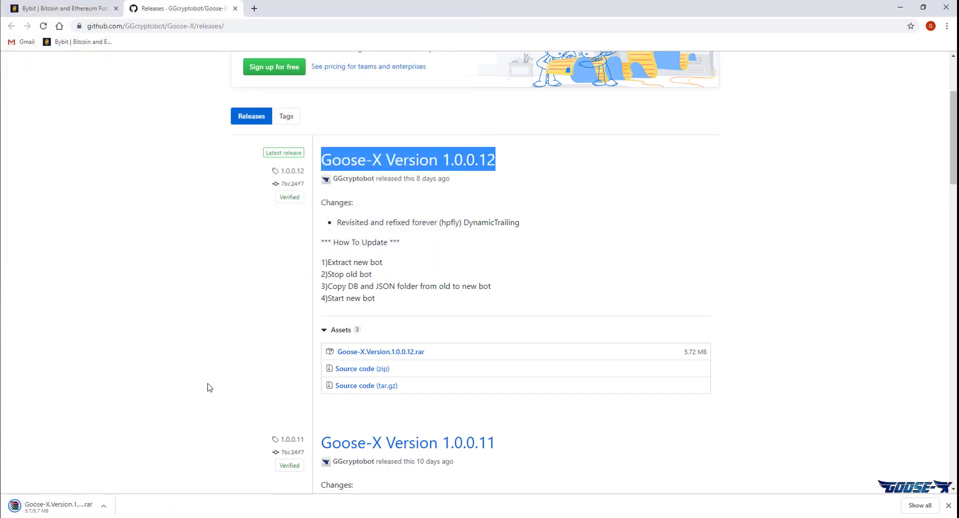
# Show the downloaded rar in its folder and extract it to Goose-X.Version.1.0.0.12\.
pyautogui.click(105, 508)
pyautogui.click(120, 479)
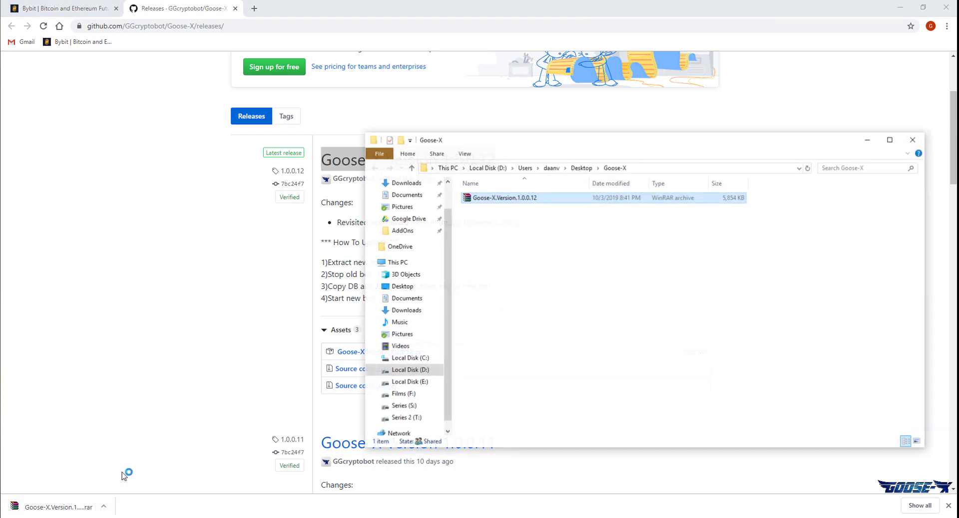
pyautogui.rightClick(520, 203)
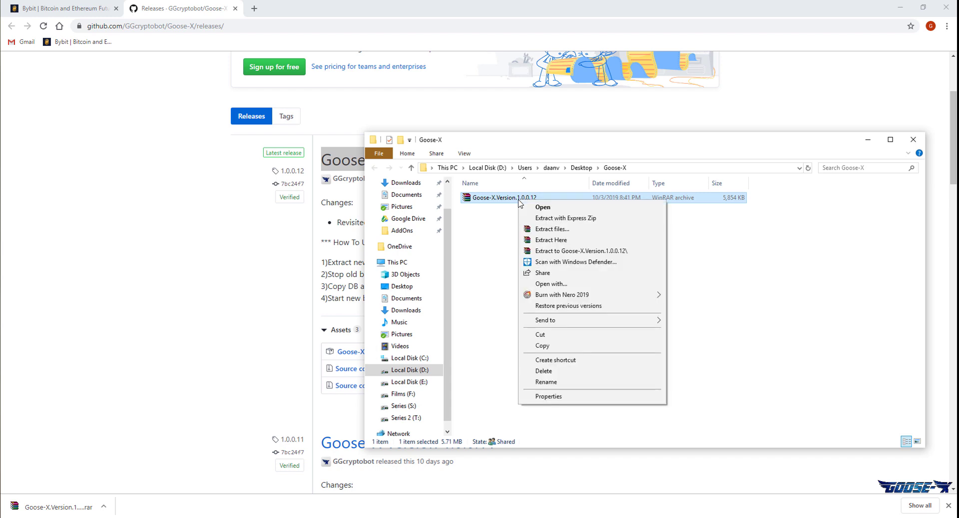
pyautogui.click(550, 252)
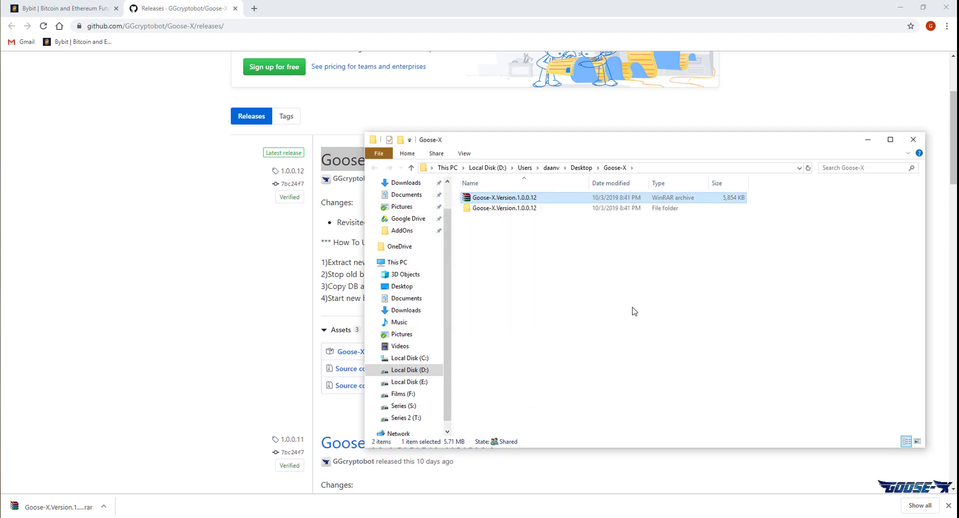
# Open the extracted program folder, check the db and json folders, and launch GGBotMex.
pyautogui.doubleClick(547, 208)
pyautogui.doubleClick(546, 200)
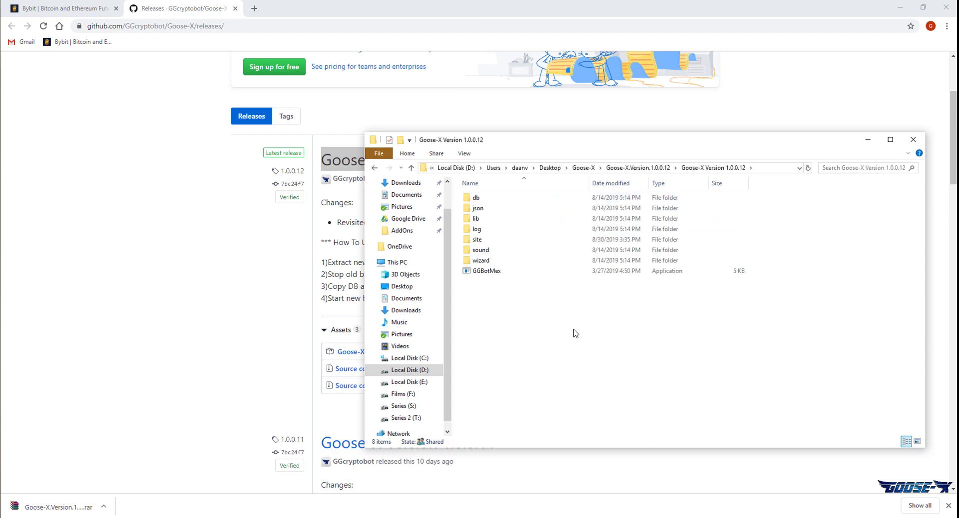
pyautogui.click(492, 197)
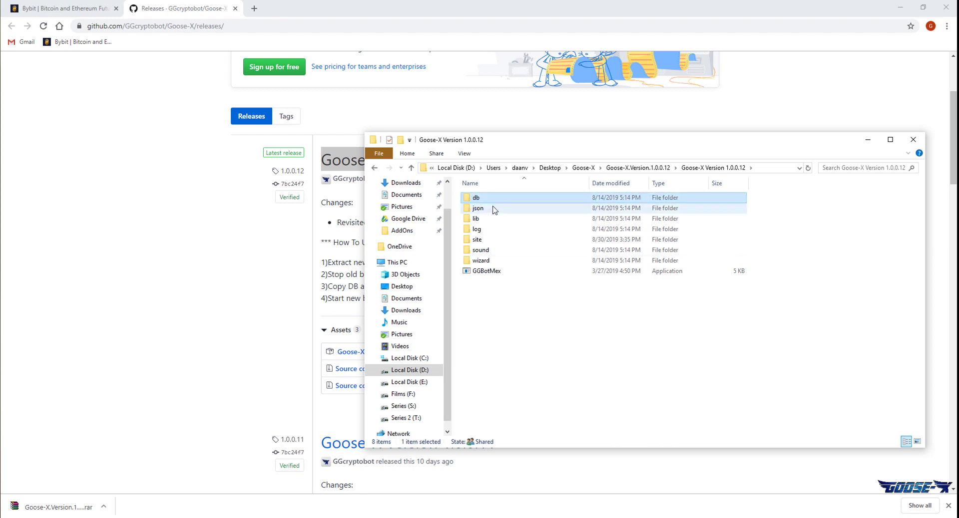
pyautogui.click(499, 212)
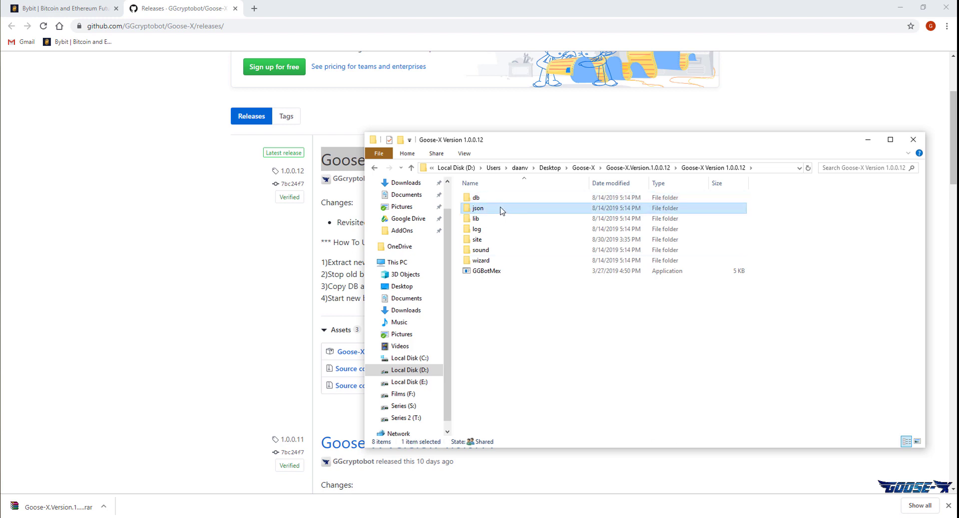
pyautogui.click(505, 201)
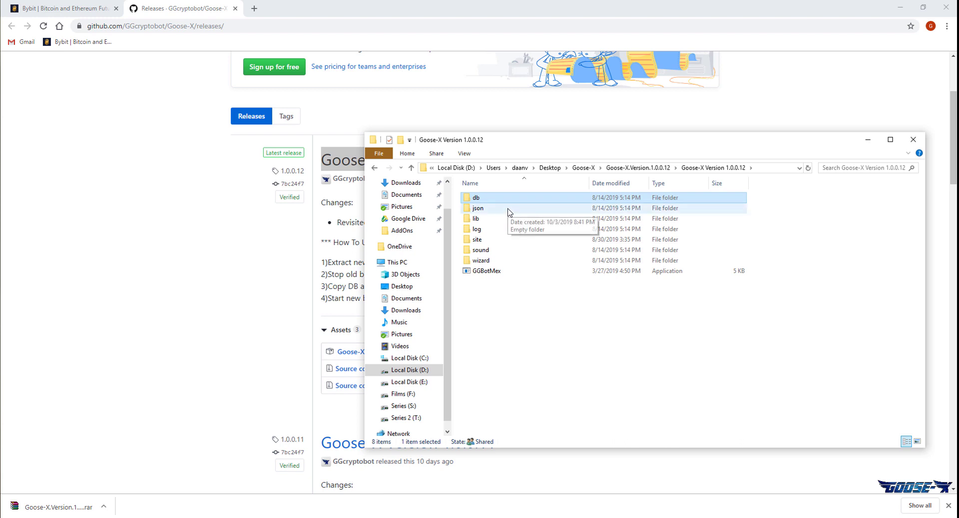
pyautogui.click(508, 212)
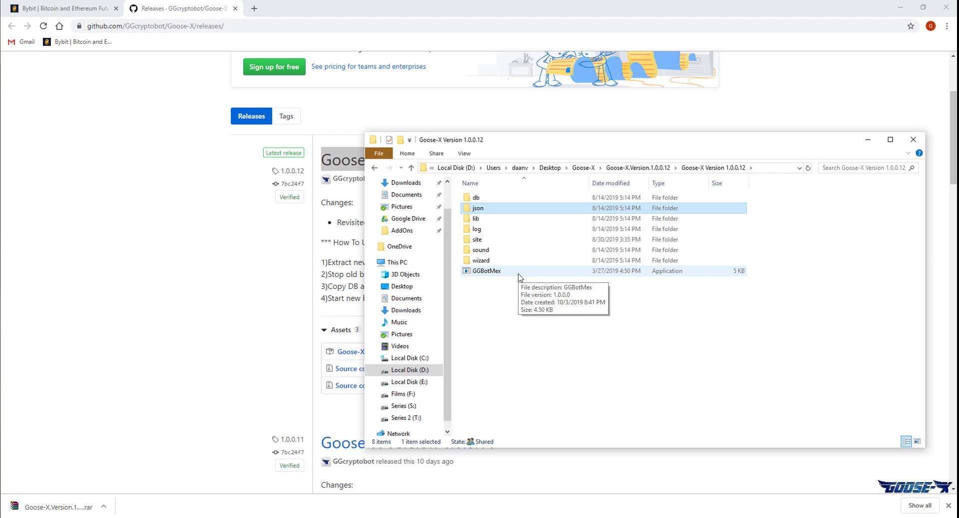
pyautogui.doubleClick(499, 271)
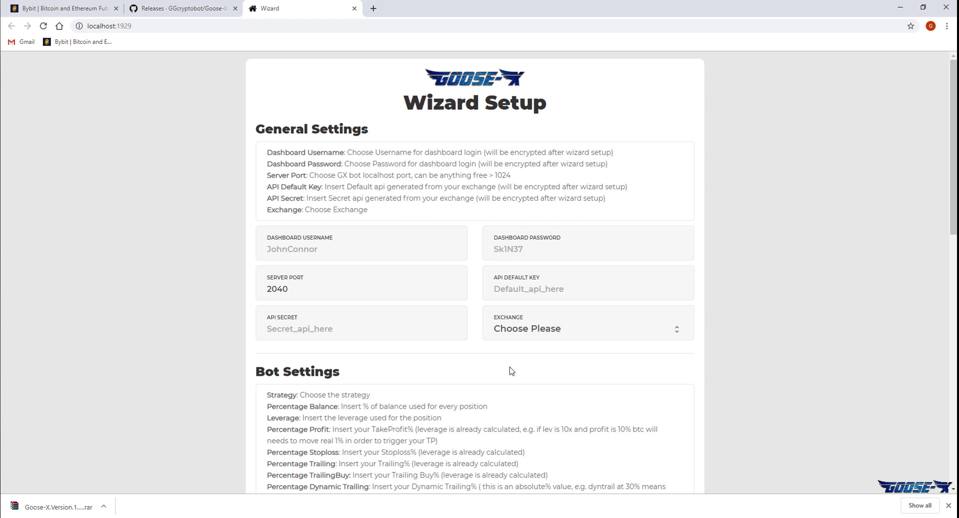
# Enter the dashboard username and password, leaving the server port at 2040.
pyautogui.click(360, 252)
pyautogui.write('goose')
pyautogui.press('Tab')
pyautogui.write('goose123!')
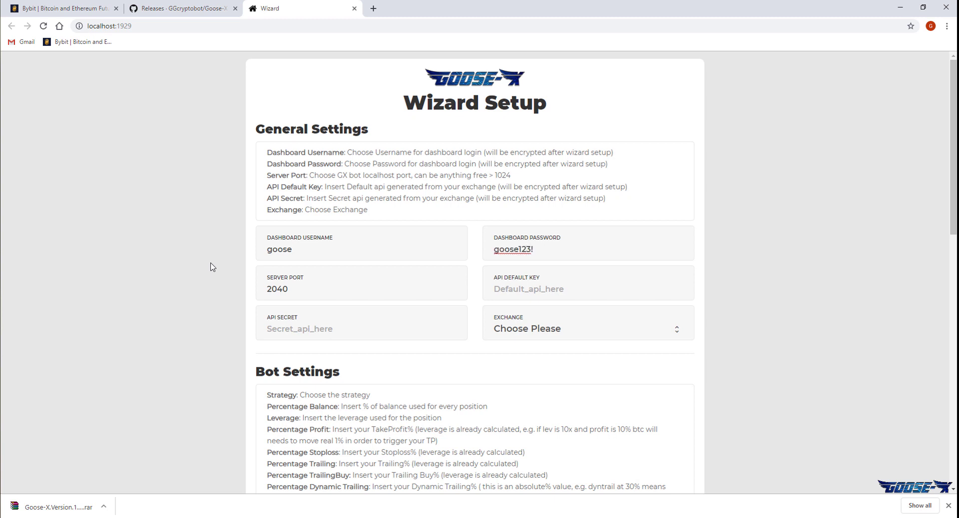
pyautogui.press('Tab')
pyautogui.press('Tab')
# Go to Bybit's API Management via Account & Security and copy the existing API key.
pyautogui.click(73, 7)
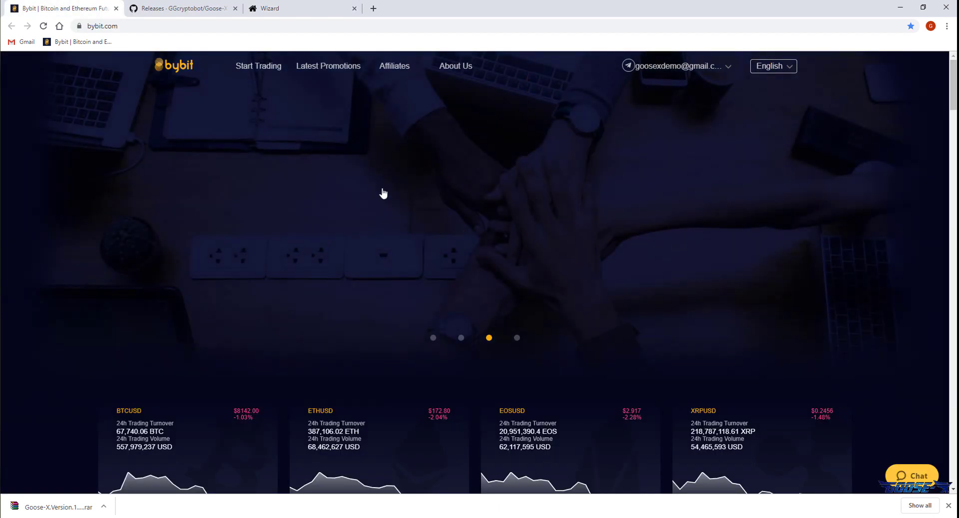
pyautogui.moveTo(694, 73)
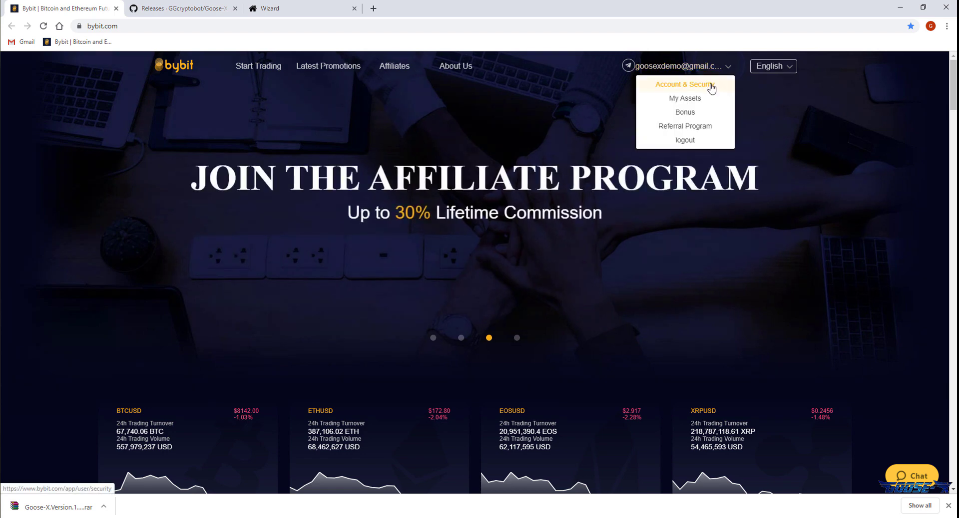
pyautogui.click(712, 88)
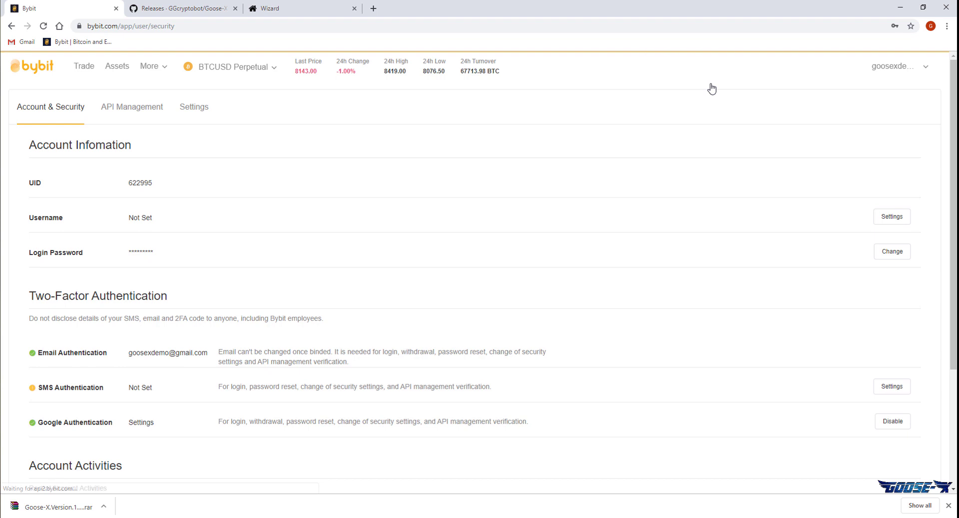
pyautogui.click(148, 115)
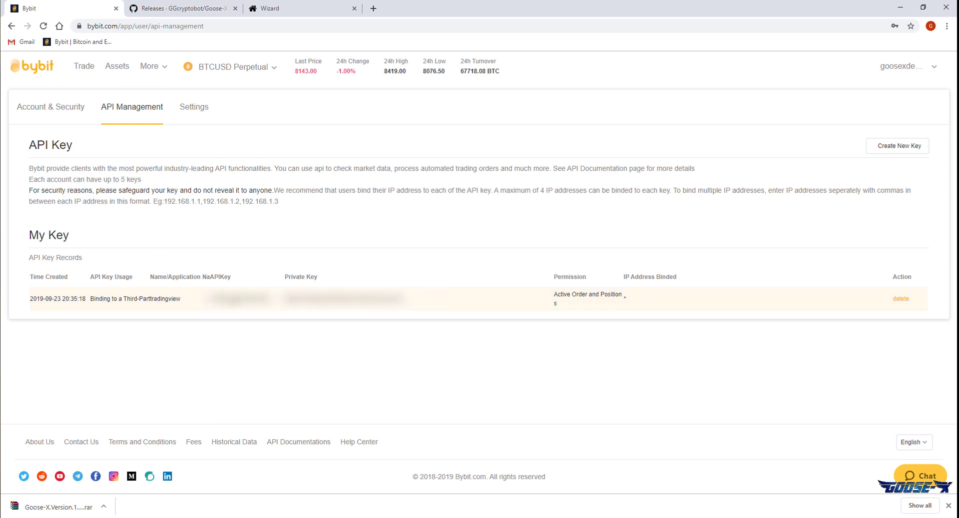
pyautogui.doubleClick(239, 298)
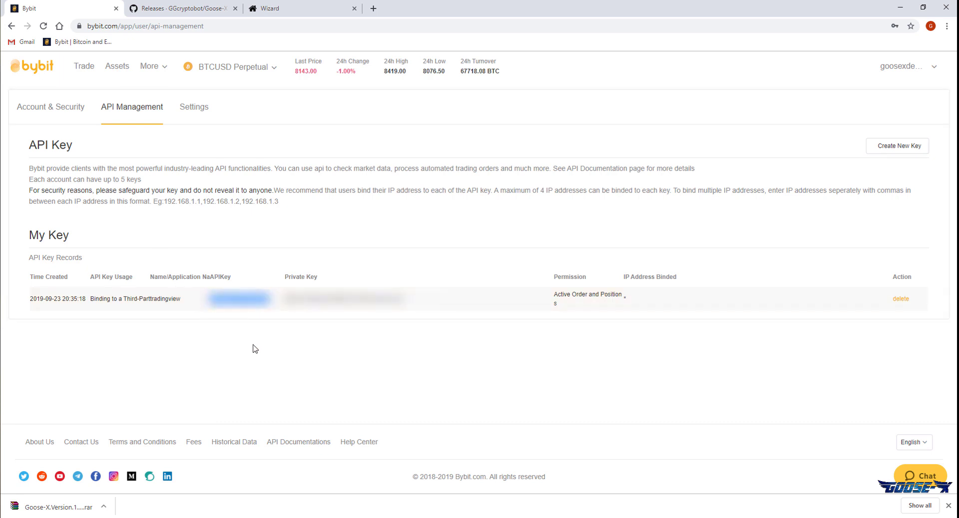
# Paste the copied Bybit API key into the API Default Key field.
pyautogui.click(307, 7)
pyautogui.click(519, 301)
pyautogui.hotkey('ctrl', 'v')
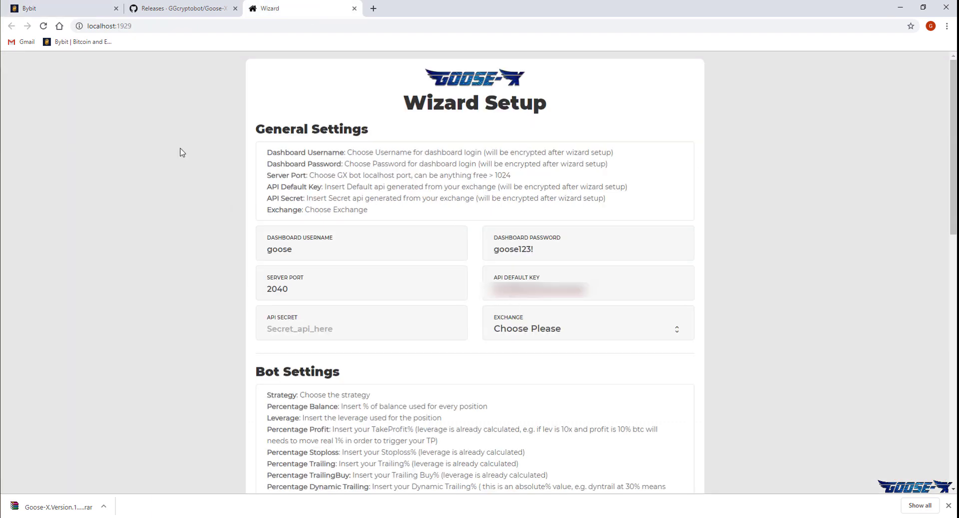
# Copy the Bybit private key into API Secret and choose ByBit as the exchange.
pyautogui.click(43, 7)
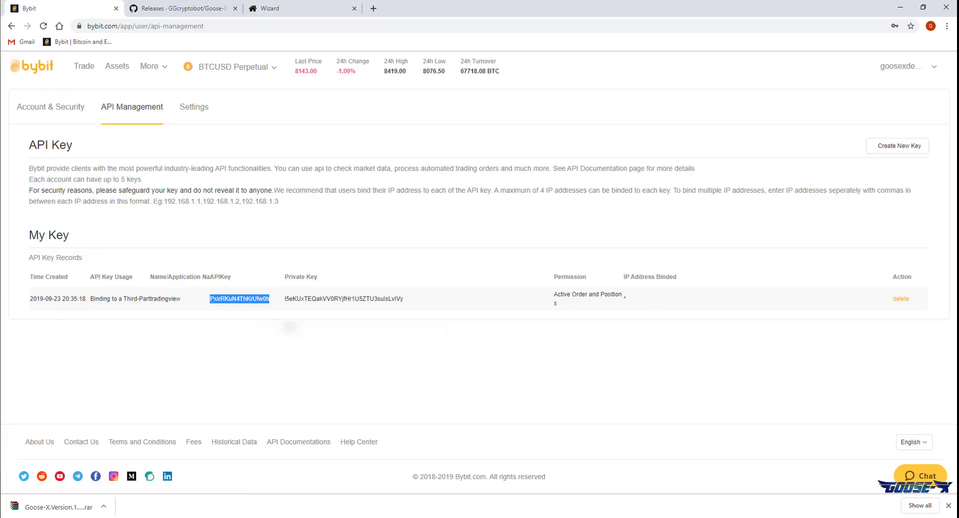
pyautogui.doubleClick(313, 299)
pyautogui.click(291, 5)
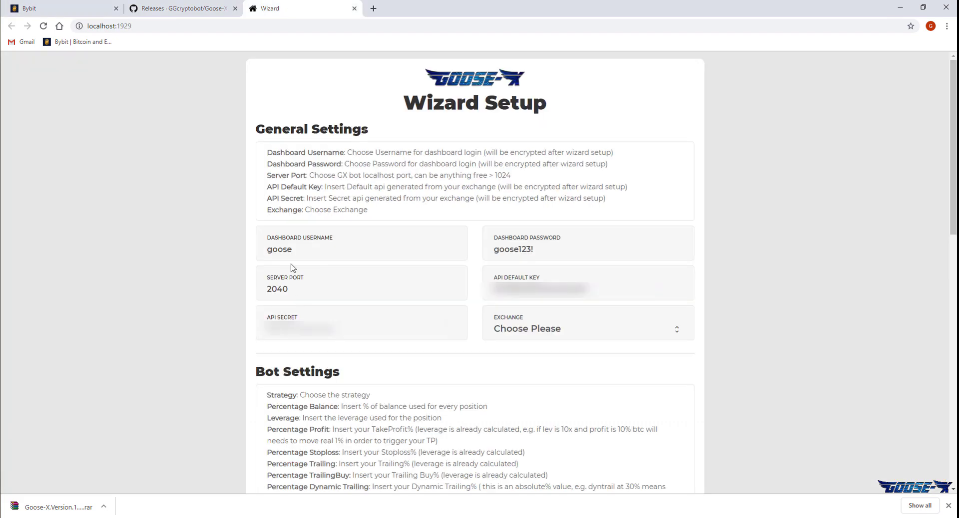
pyautogui.click(348, 335)
pyautogui.hotkey('ctrl', 'v')
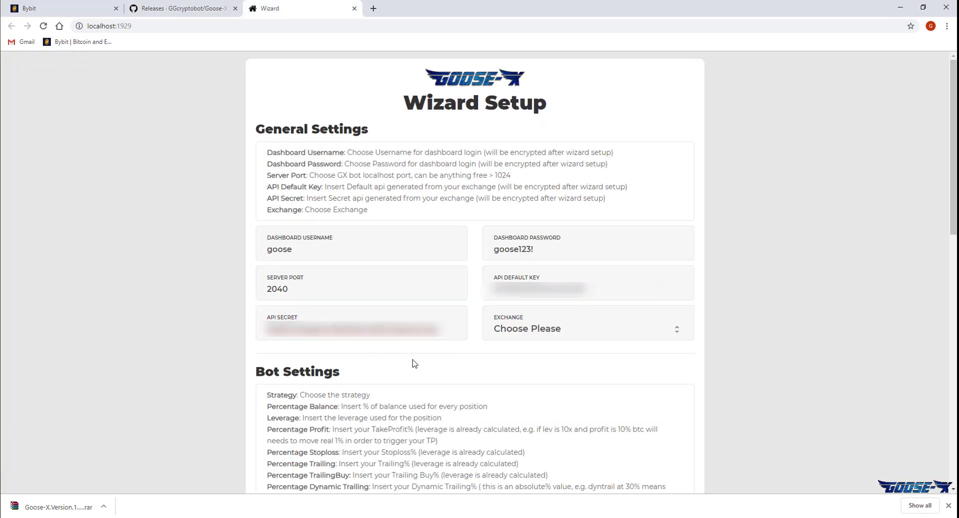
pyautogui.click(613, 334)
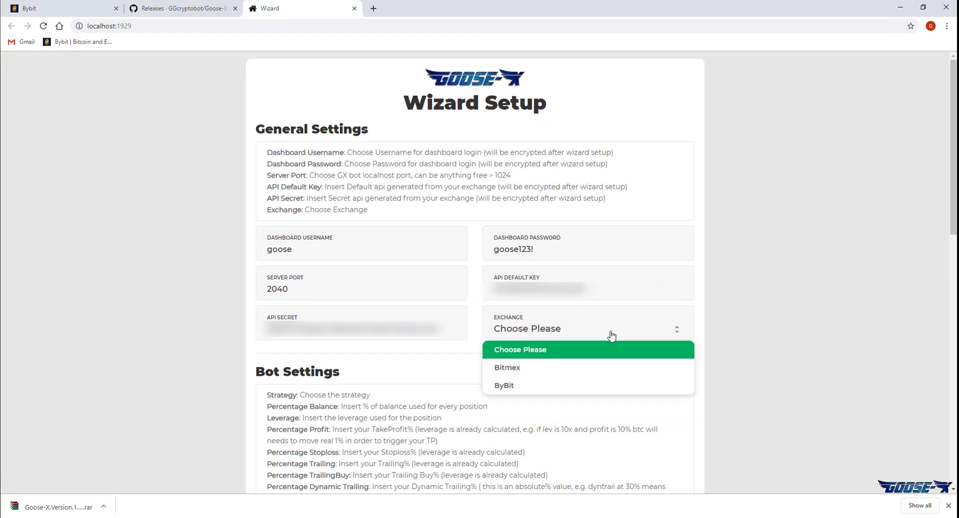
pyautogui.click(577, 385)
# Choose the Goose 15 min BTCUSD (bybit) strategy with 10% balance per position and leverage 10.
pyautogui.scroll(-4, 229, 389)
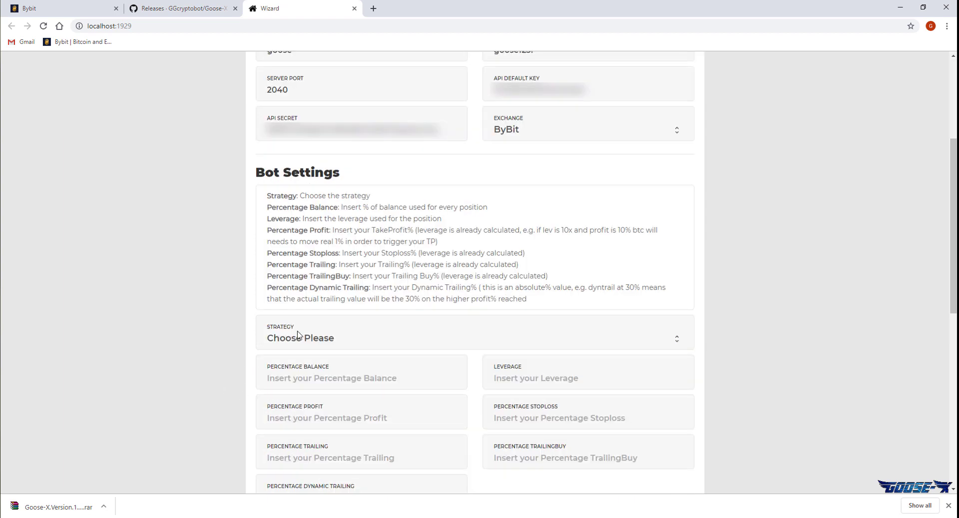
pyautogui.click(296, 342)
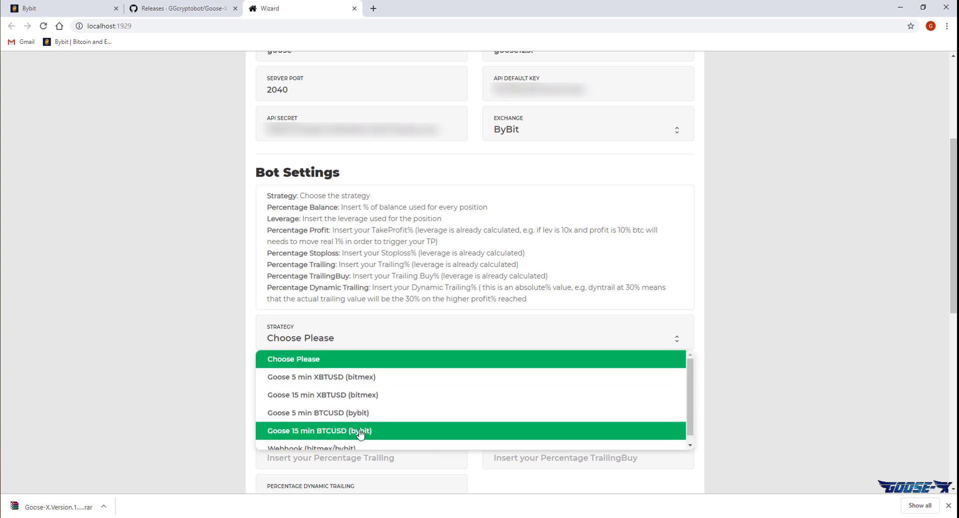
pyautogui.click(397, 432)
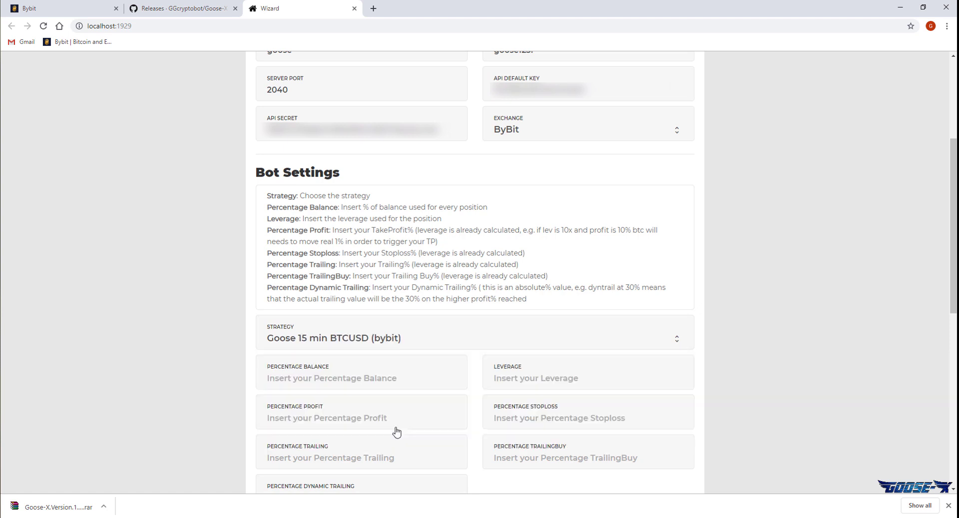
pyautogui.click(378, 381)
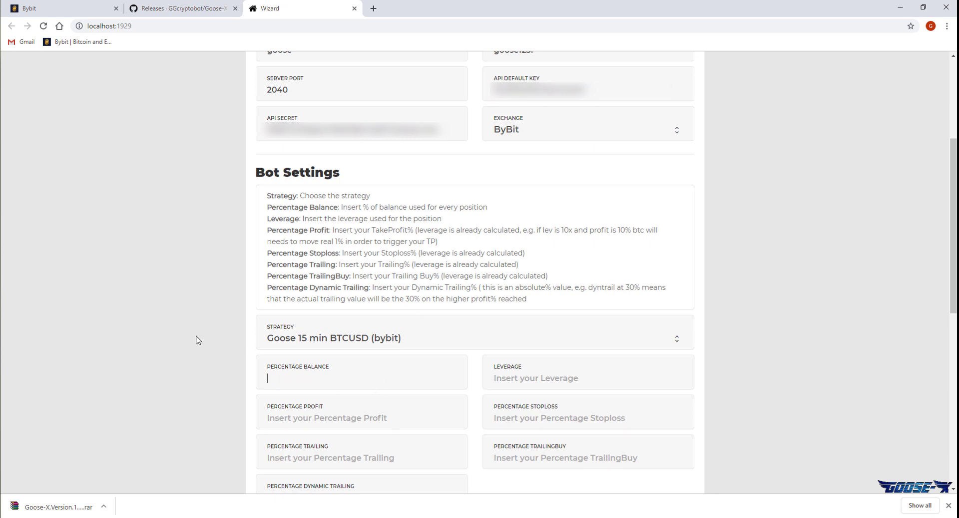
pyautogui.scroll(-1, 198, 341)
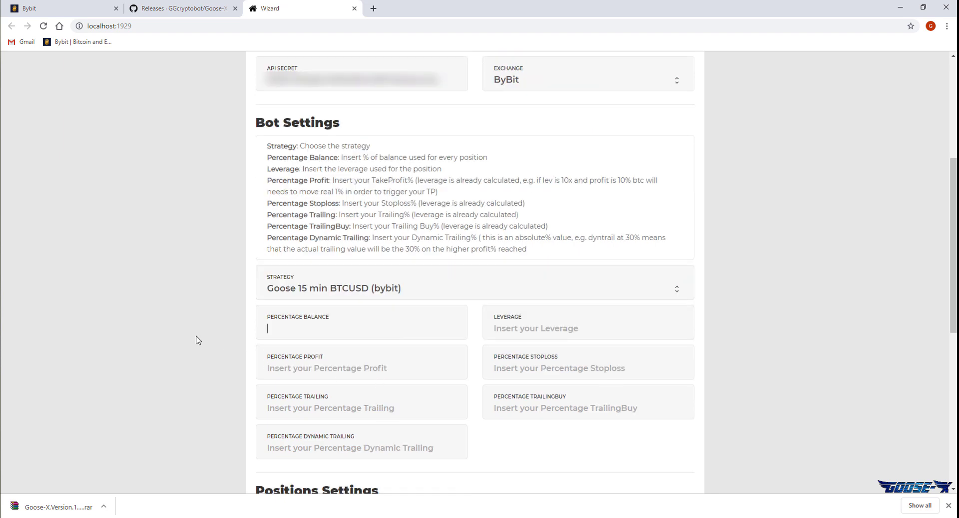
pyautogui.write('10')
pyautogui.press('Tab')
pyautogui.write('10')
pyautogui.press('Tab')
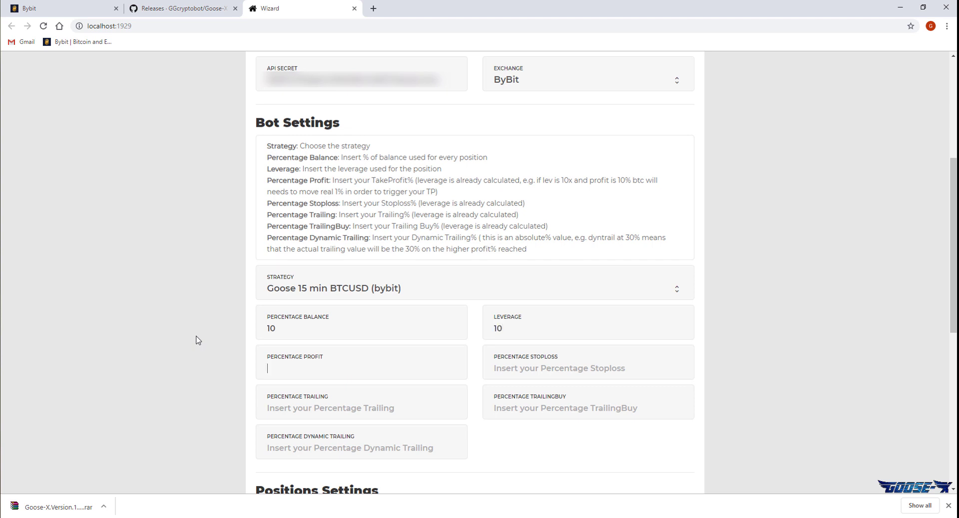
# Set take profit 4, stoploss 22, trailing 0, trailing buy 0 and dynamic trailing 35.
pyautogui.write('4')
pyautogui.press('Tab')
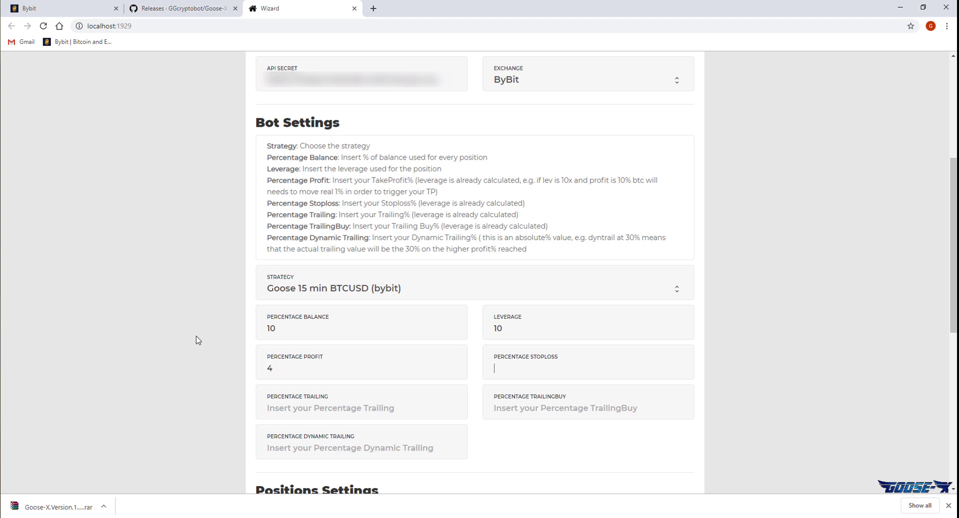
pyautogui.write('22')
pyautogui.press('Tab')
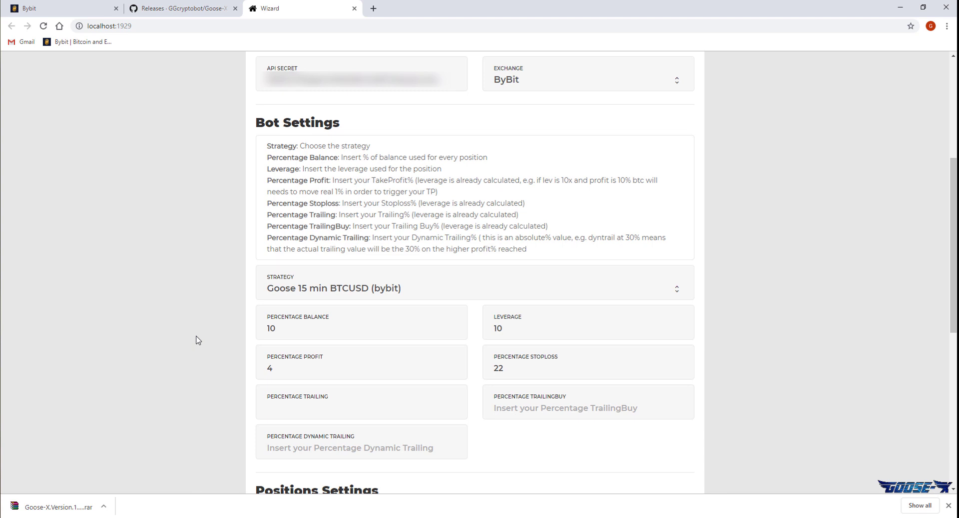
pyautogui.write('0')
pyautogui.press('Tab')
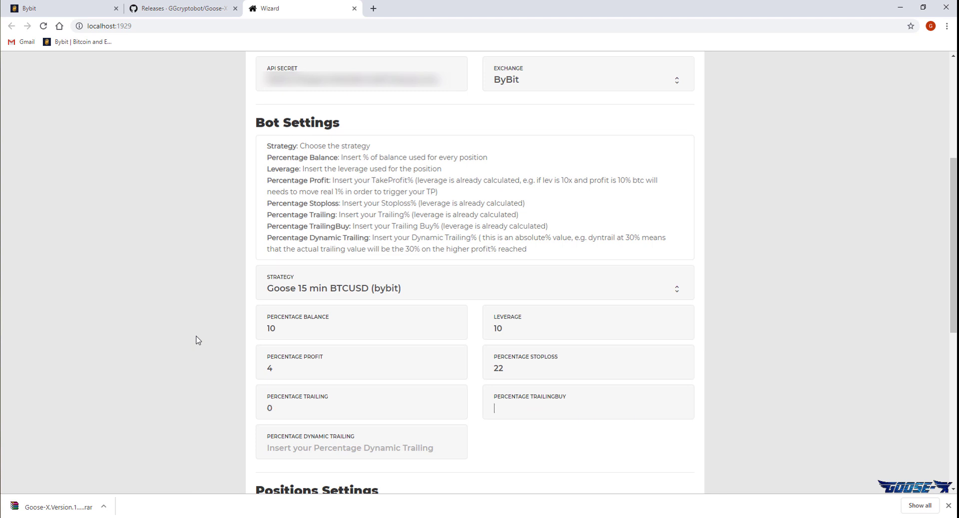
pyautogui.write('0')
pyautogui.press('Tab')
pyautogui.write('35')
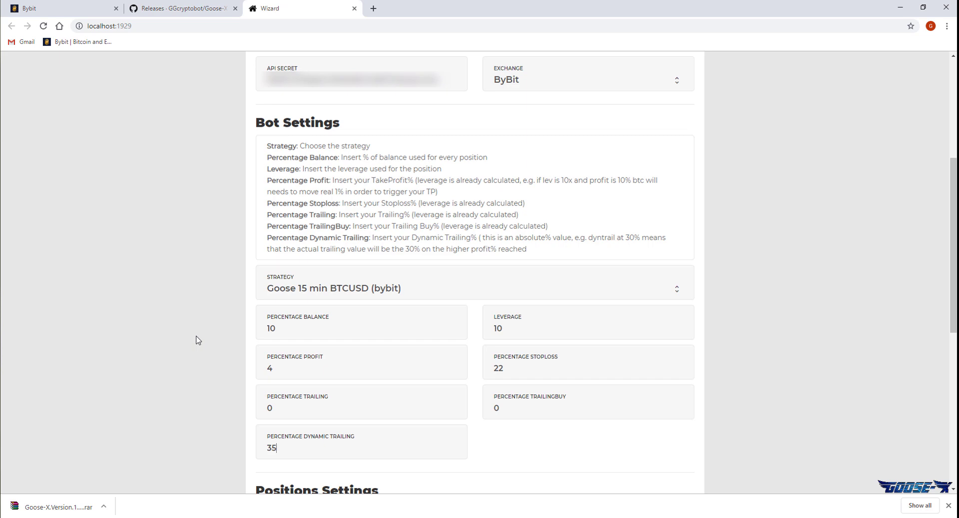
pyautogui.scroll(-5, 198, 341)
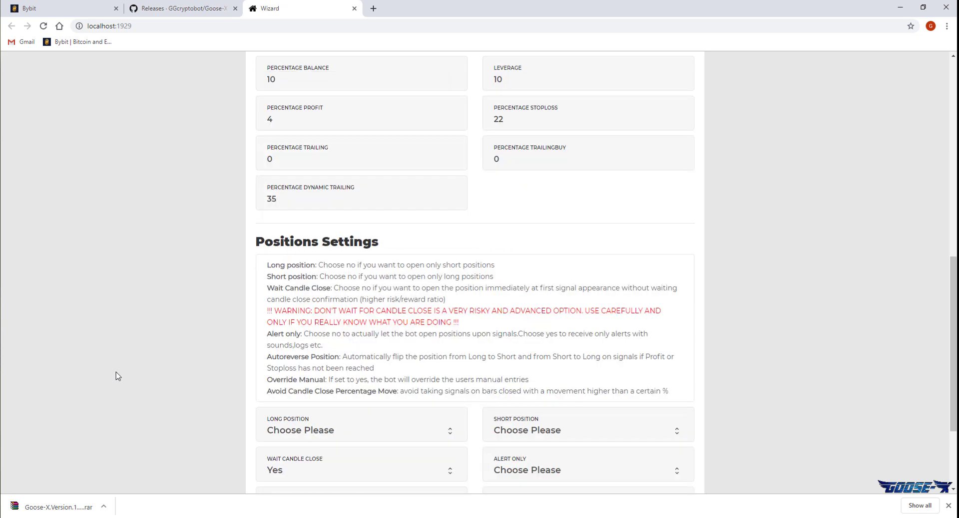
# Allow both long and short positions, reading the red candle-close warning.
pyautogui.scroll(-1, 116, 374)
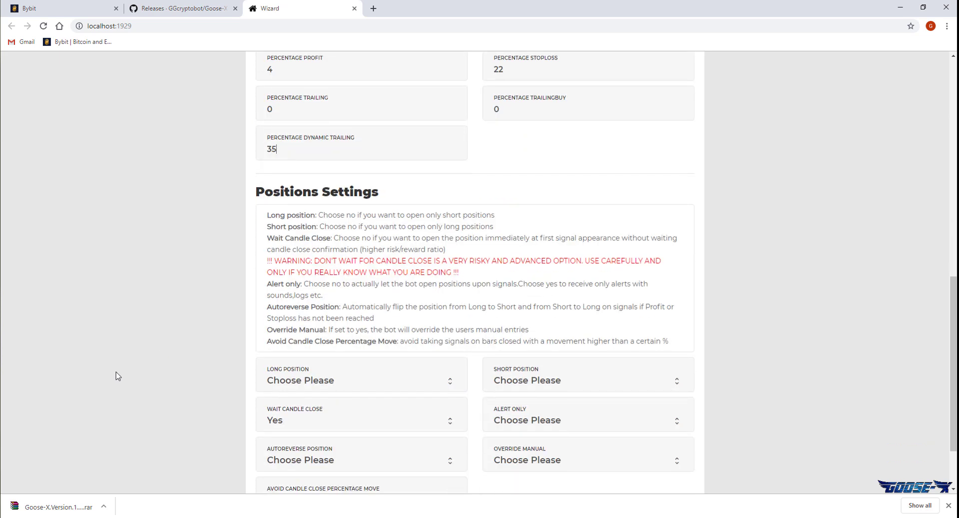
pyautogui.click(301, 390)
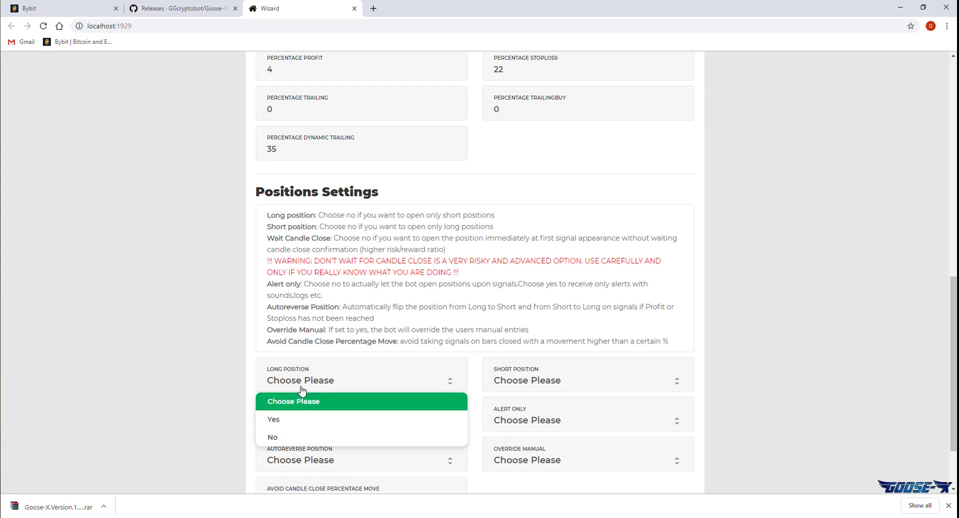
pyautogui.click(455, 420)
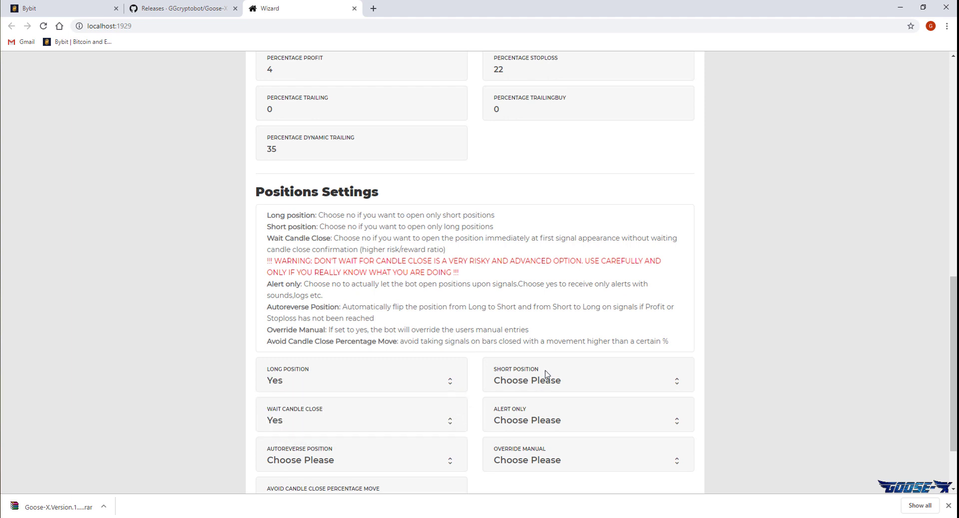
pyautogui.click(560, 389)
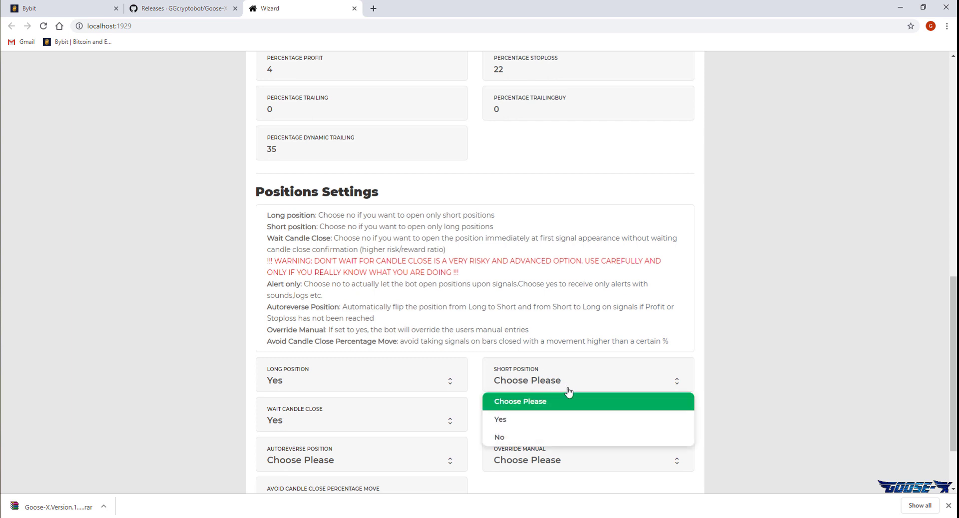
pyautogui.click(570, 426)
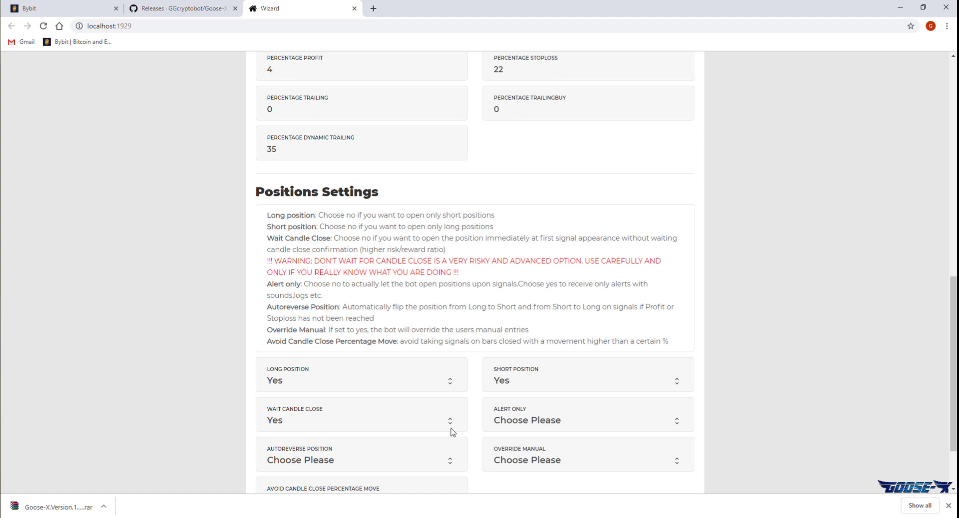
pyautogui.moveTo(460, 273); pyautogui.dragTo(310, 261)
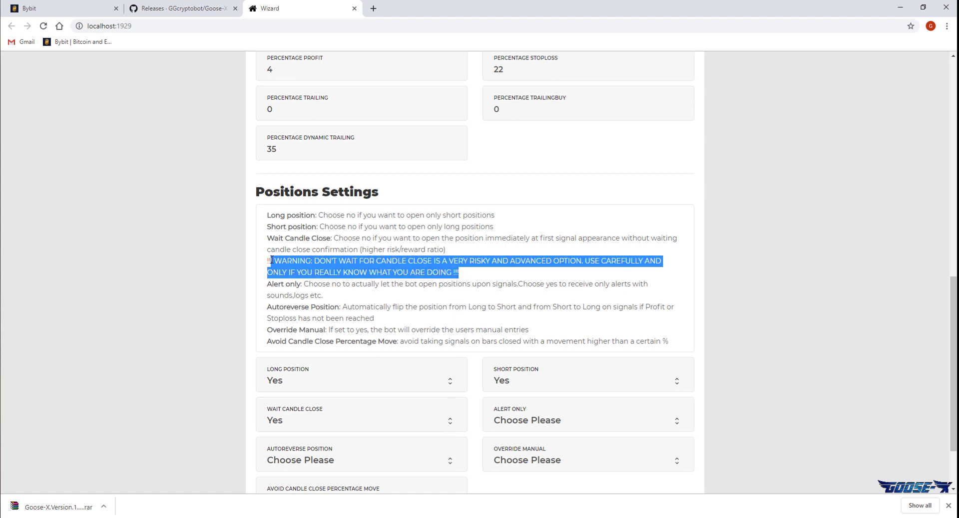
pyautogui.moveTo(269, 260); pyautogui.dragTo(267, 264)
pyautogui.click(772, 396)
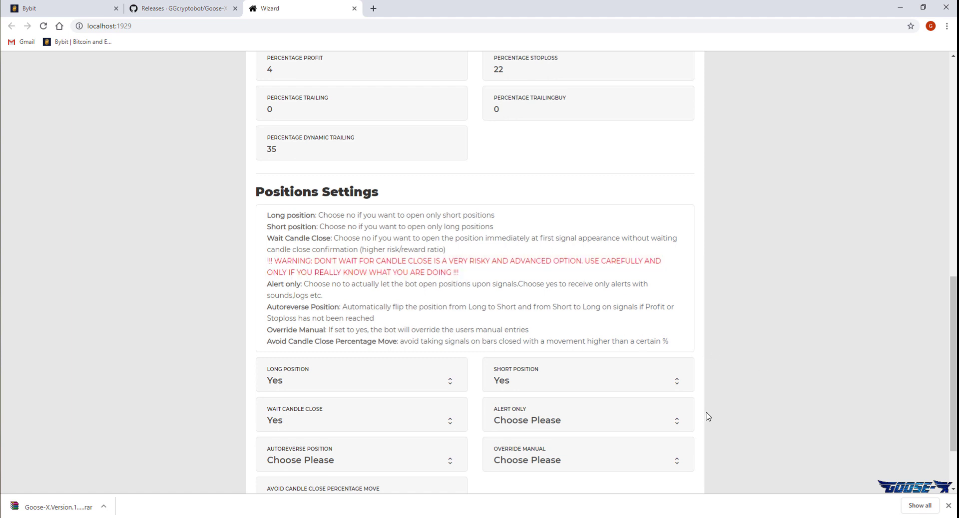
# Set Alert Only to No, Autoreverse Position to Yes and Override Manual to No.
pyautogui.click(679, 425)
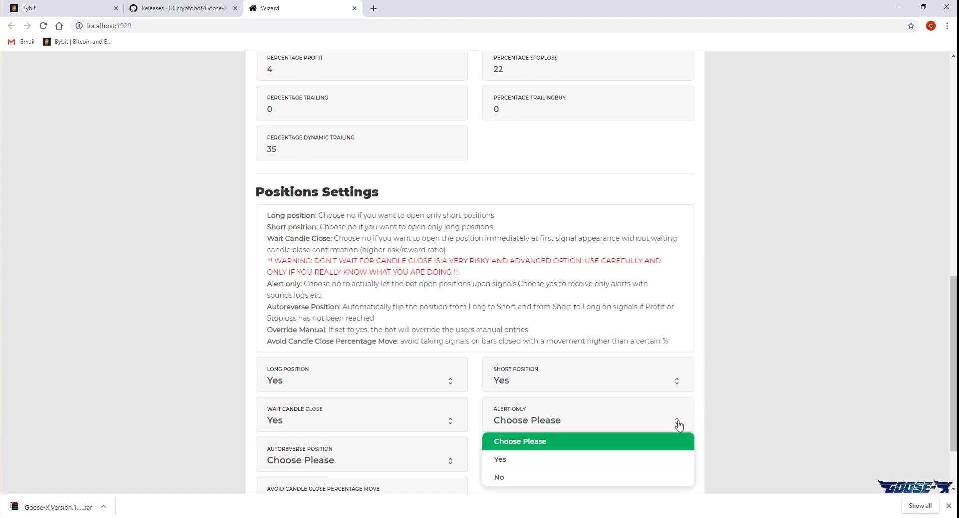
pyautogui.click(518, 477)
pyautogui.scroll(-1, 468, 471)
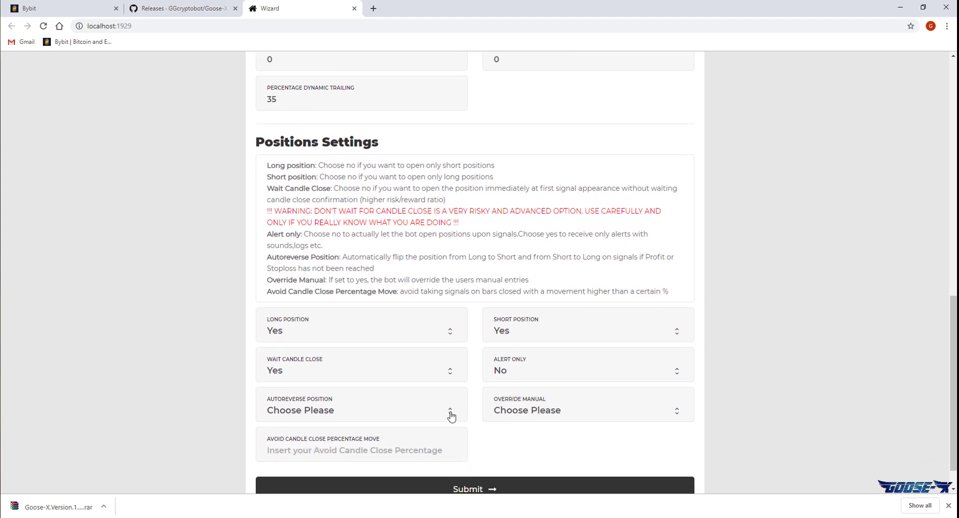
pyautogui.click(451, 416)
pyautogui.click(432, 447)
pyautogui.click(677, 415)
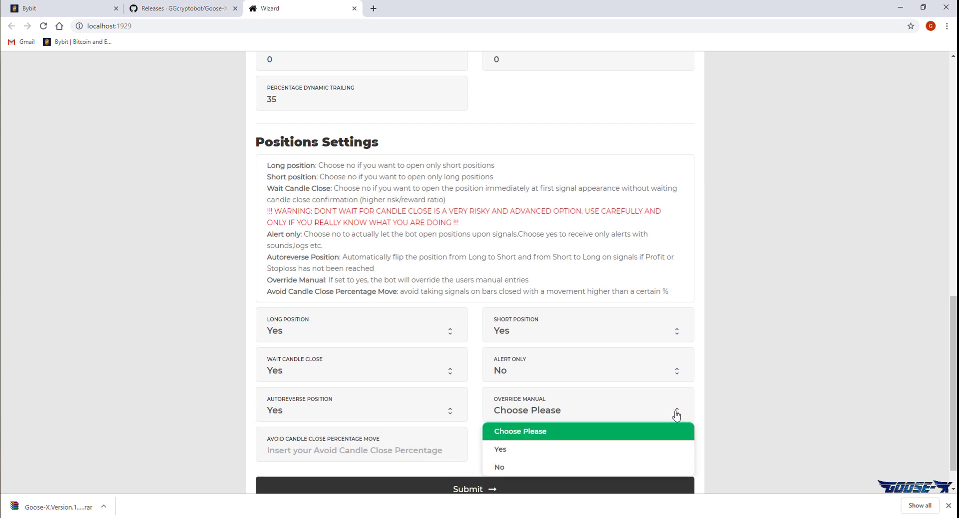
pyautogui.click(643, 467)
# Set Avoid Candle Close to 0, submit the configuration and relaunch GGBotMex.
pyautogui.scroll(-1, 496, 453)
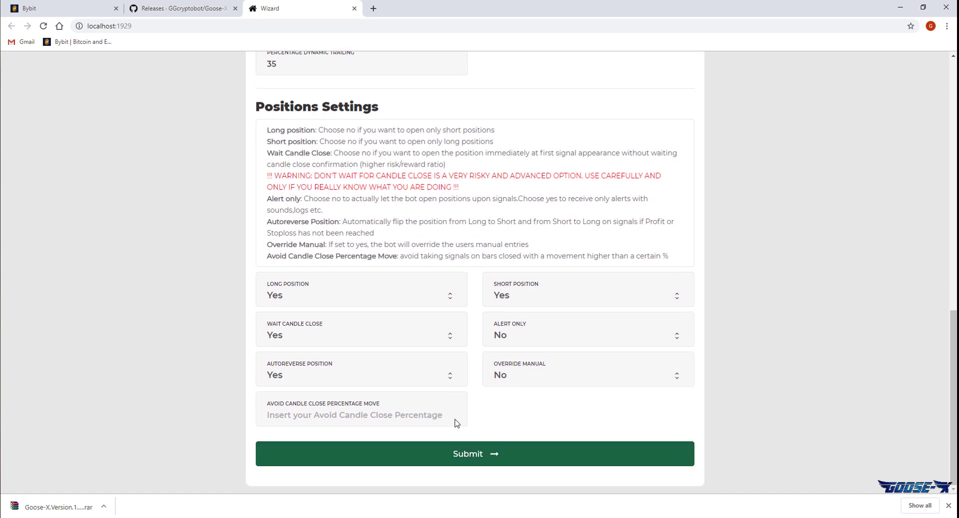
pyautogui.click(394, 416)
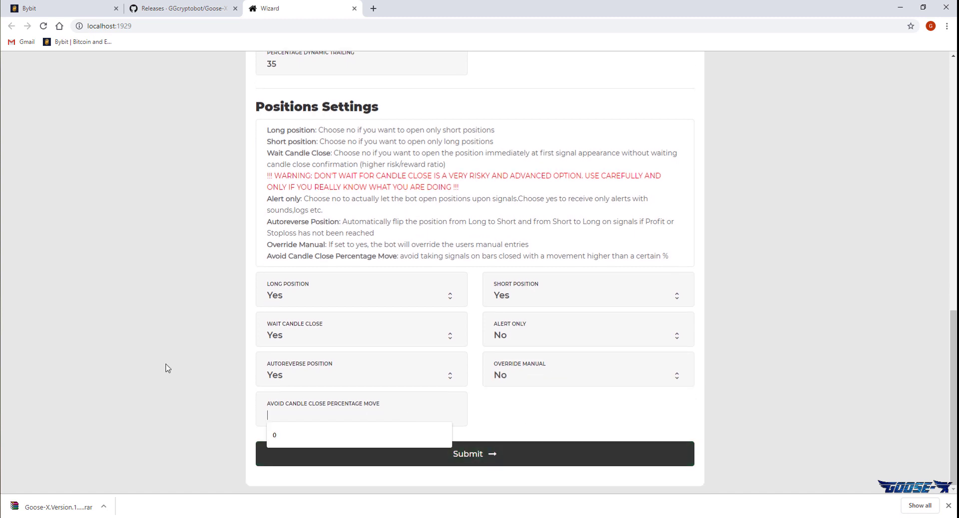
pyautogui.click(303, 437)
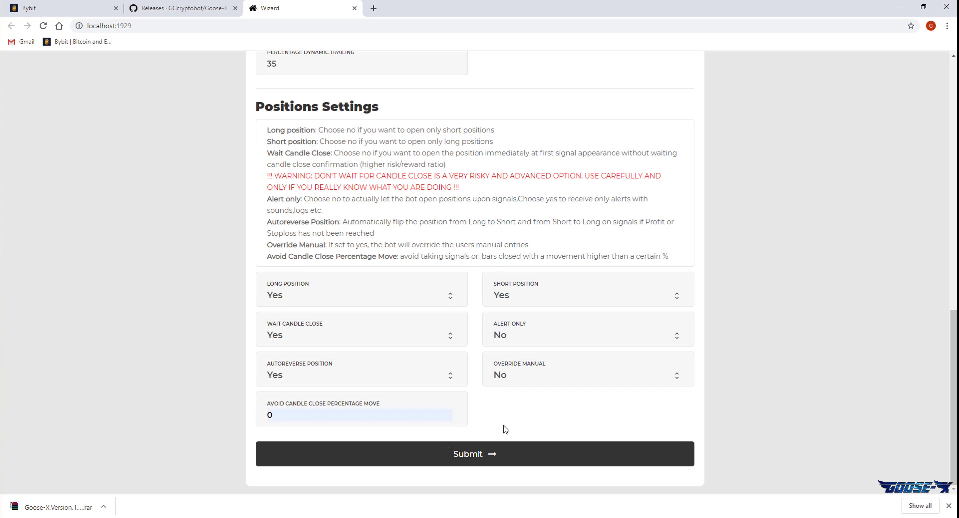
pyautogui.click(496, 454)
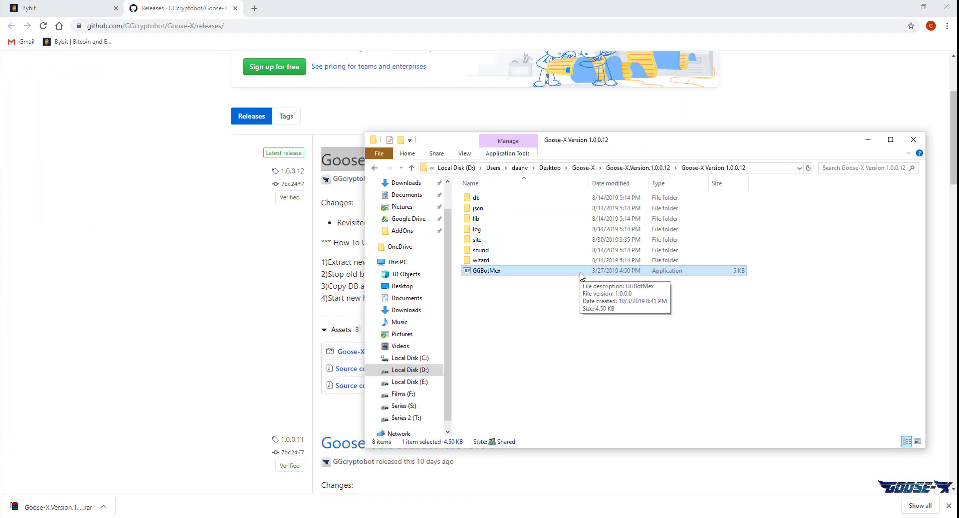
pyautogui.doubleClick(581, 276)
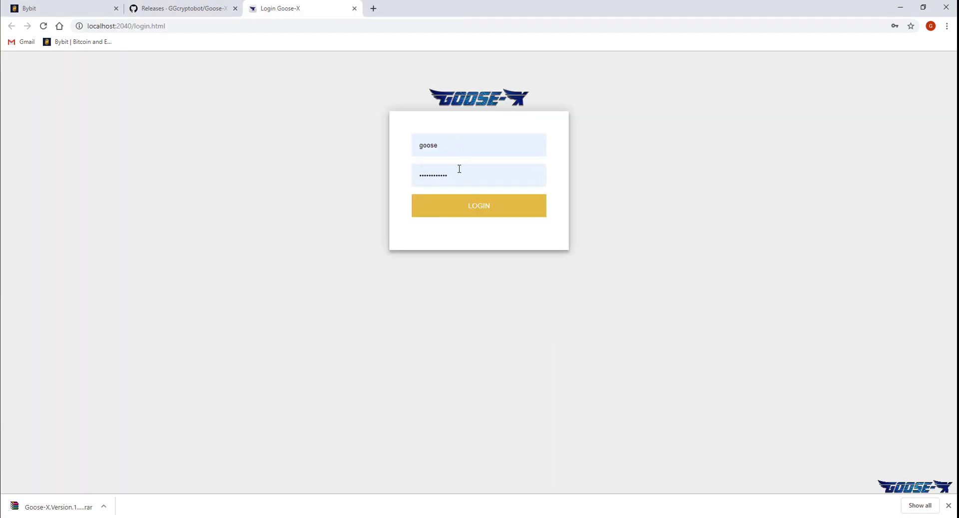
# Re-enter the dashboard password and retry the login, checking the BotMex console window.
pyautogui.doubleClick(461, 175)
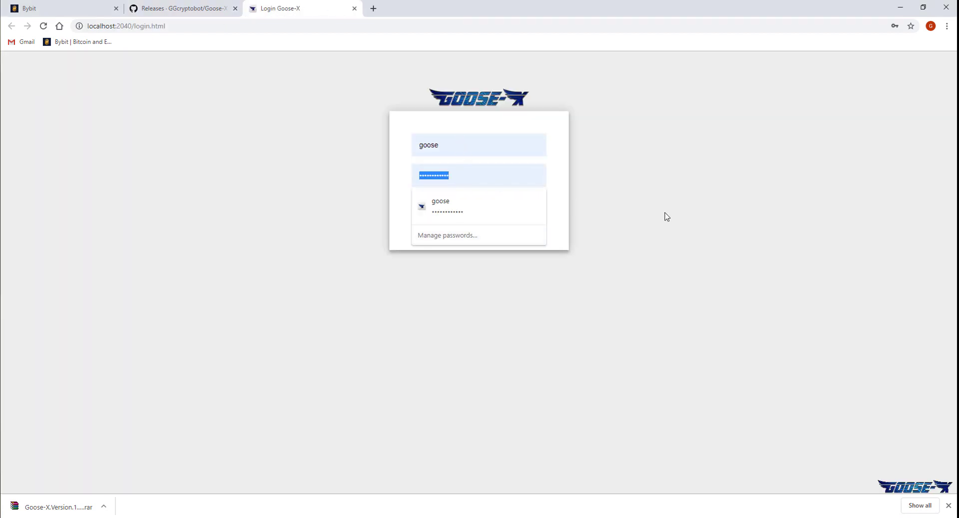
pyautogui.write('•••••••')
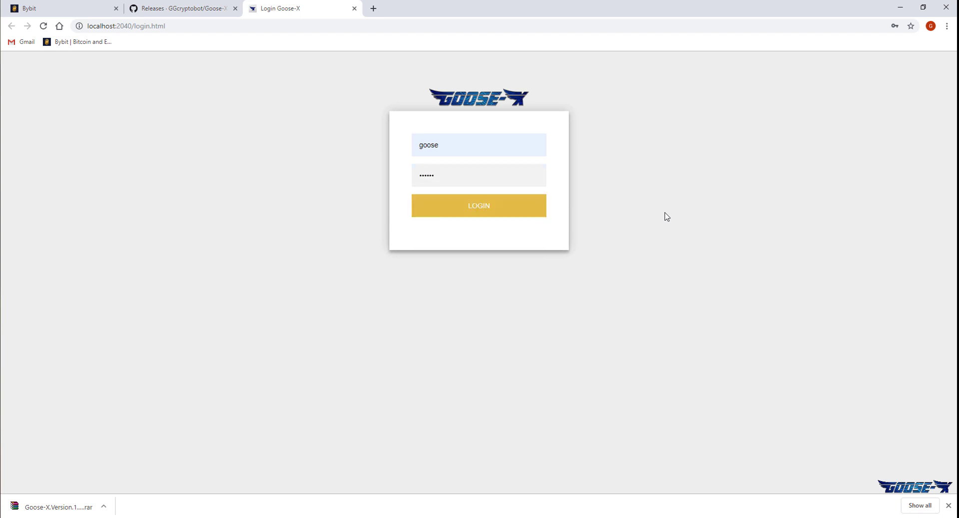
pyautogui.write('••')
pyautogui.press('Return')
pyautogui.hotkey('ctrl', 'a')
pyautogui.write('•••••••••')
pyautogui.press('Return')
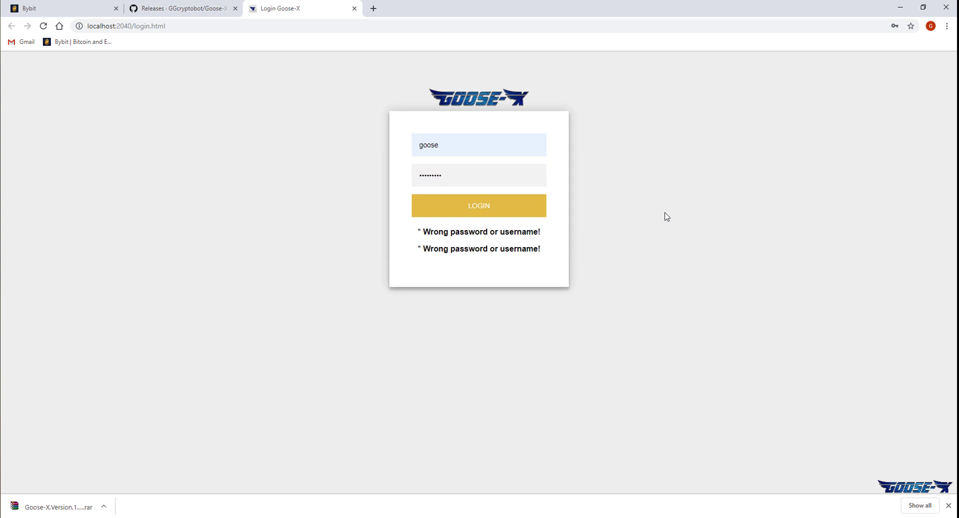
pyautogui.hotkey('ctrl', 'a')
pyautogui.write('•••••••••')
pyautogui.press('Return')
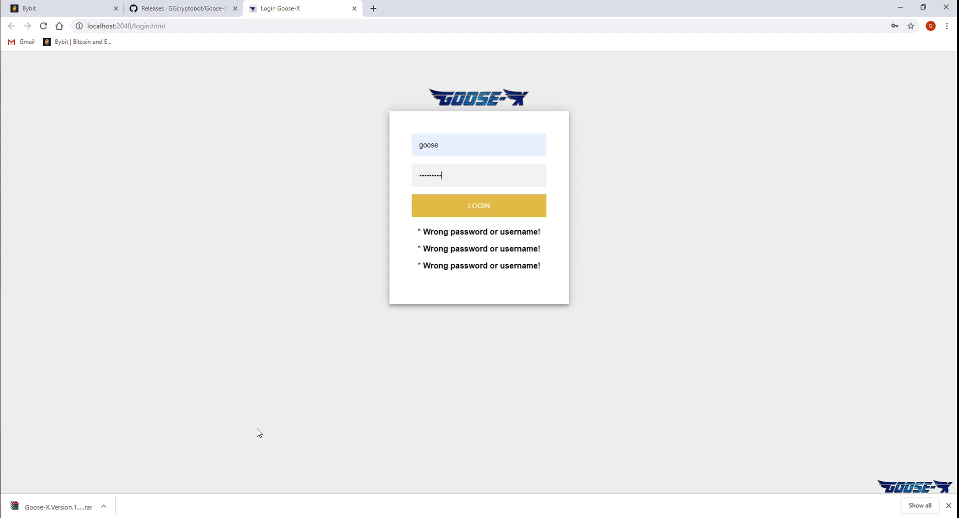
pyautogui.click(202, 515)
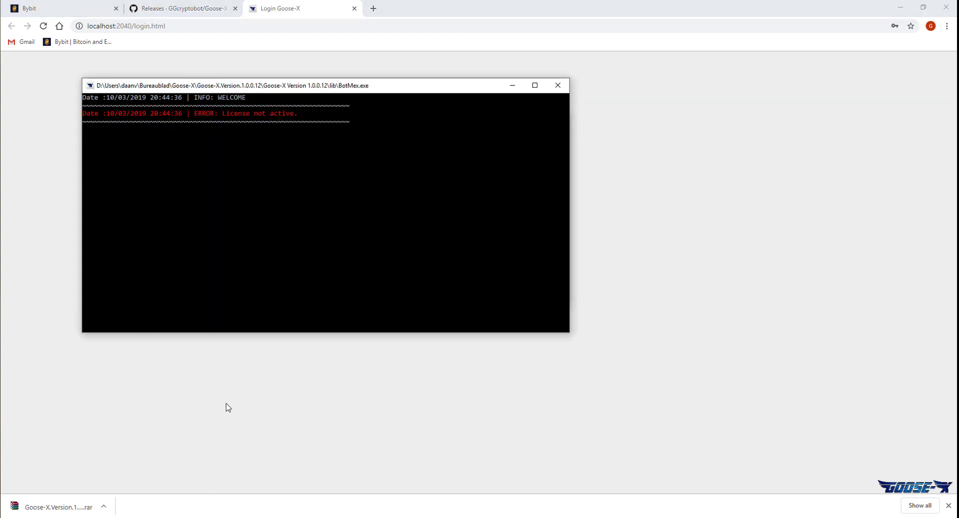
pyautogui.click(326, 433)
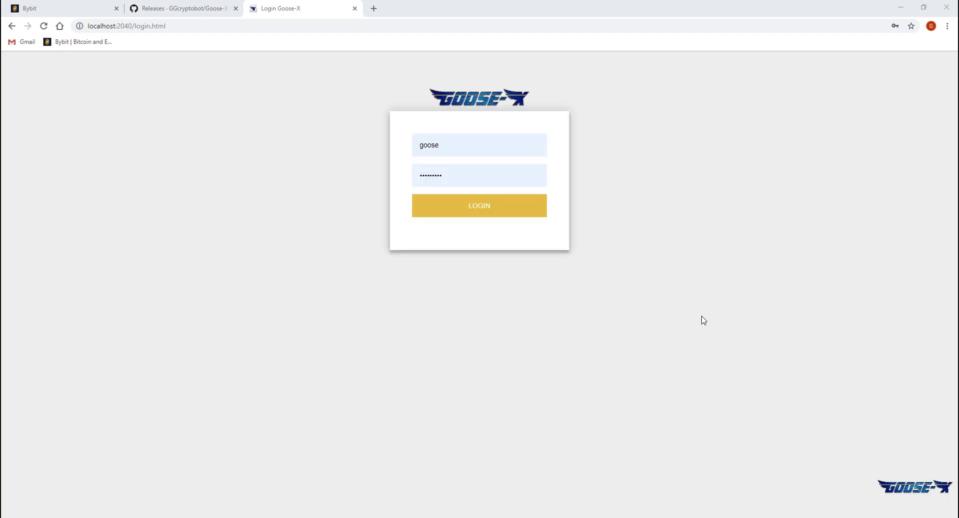
# Log in to the dashboard, then visit the Manual Buy page and the Sales Log.
pyautogui.click(537, 218)
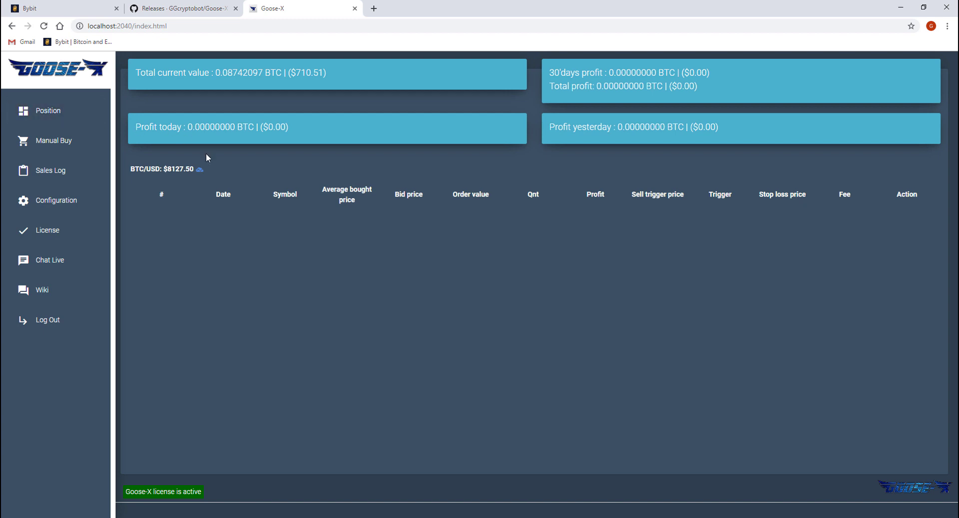
pyautogui.click(91, 146)
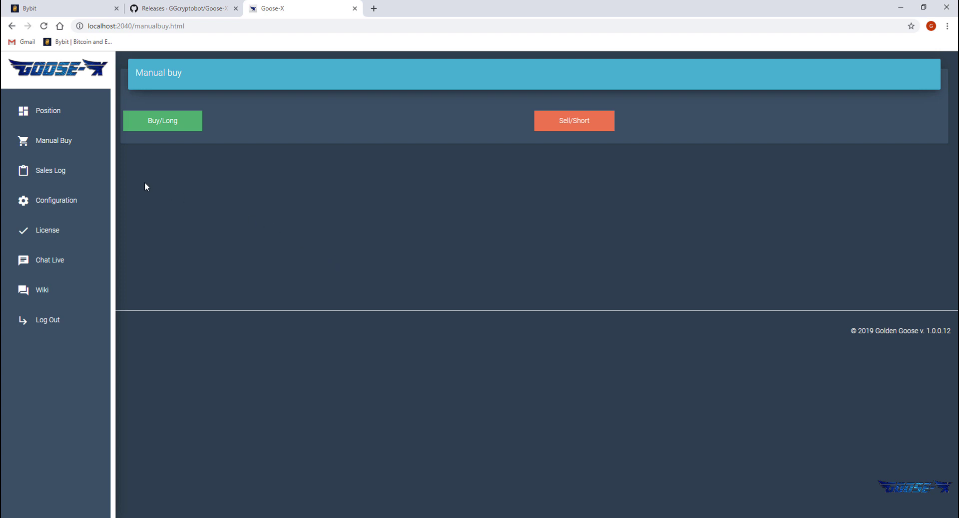
pyautogui.click(93, 184)
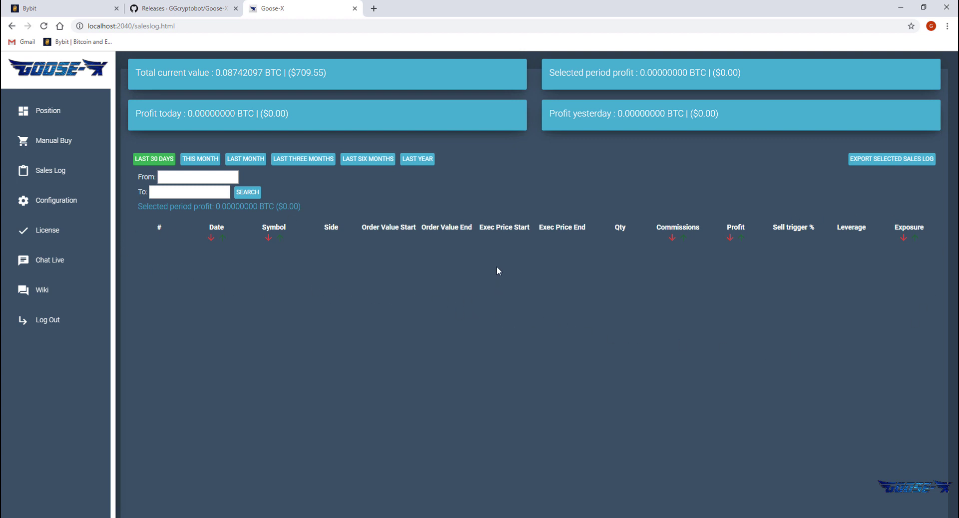
# Open a manual Buy/Long BTCUSD trade and view it in the positions table.
pyautogui.click(69, 143)
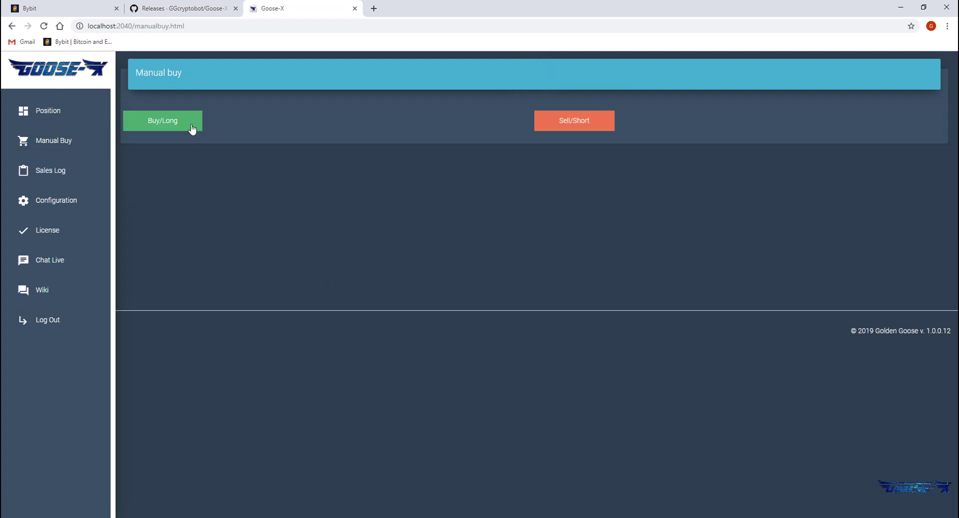
pyautogui.click(192, 128)
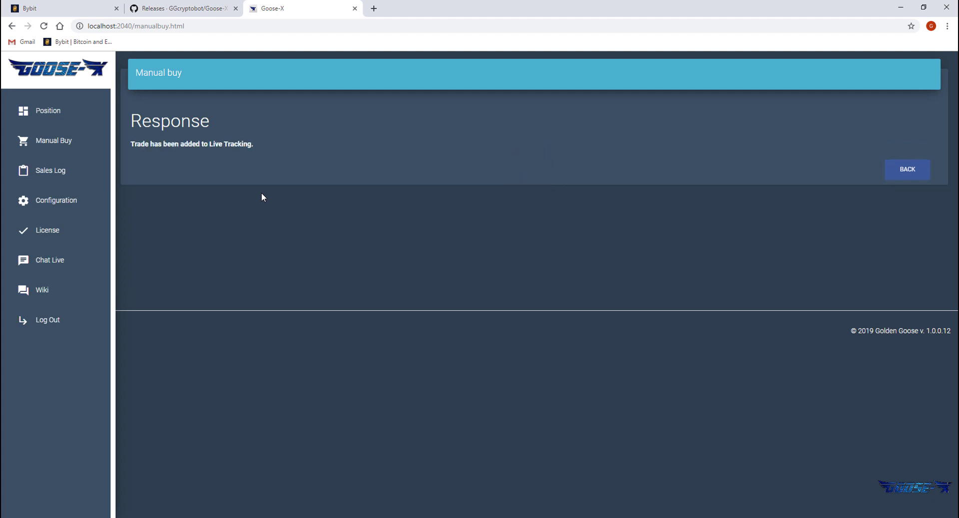
pyautogui.click(913, 172)
pyautogui.click(92, 118)
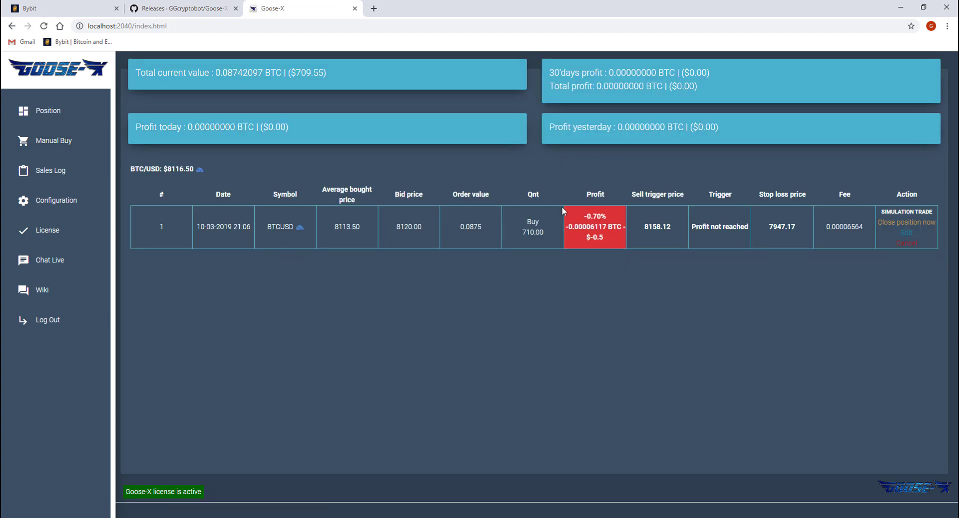
# Point out the trade's profit and the Symbol, Average bought price, Bid price, Order value and Qnt columns.
pyautogui.doubleClick(595, 216)
pyautogui.doubleClick(283, 195)
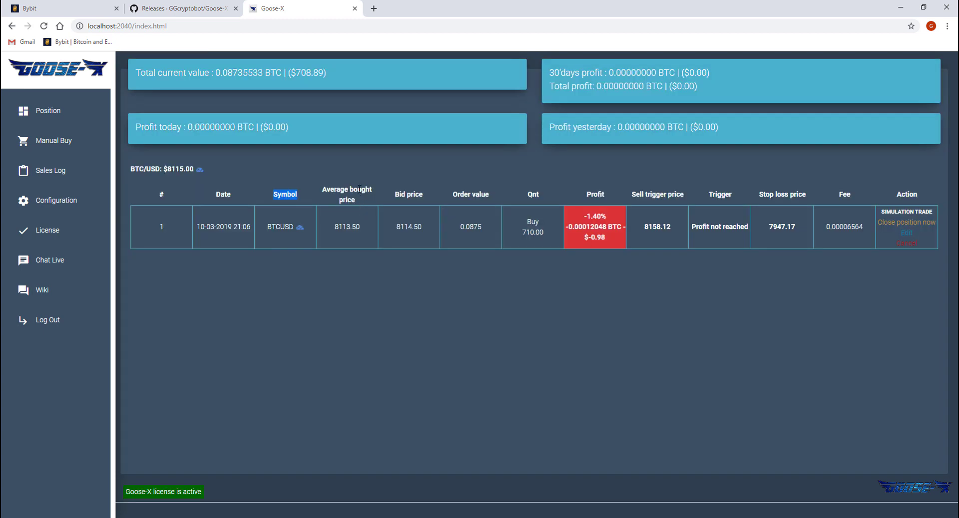
pyautogui.tripleClick(360, 188)
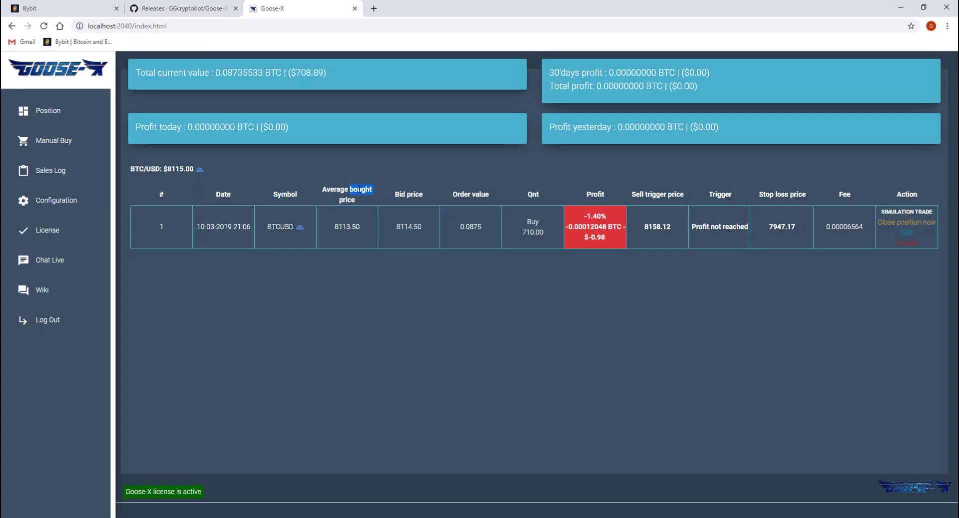
pyautogui.doubleClick(415, 195)
pyautogui.tripleClick(487, 194)
pyautogui.doubleClick(533, 194)
# Point out the Profit, Sell trigger price, Trigger, Stop loss price and Fee columns.
pyautogui.doubleClick(595, 194)
pyautogui.tripleClick(661, 197)
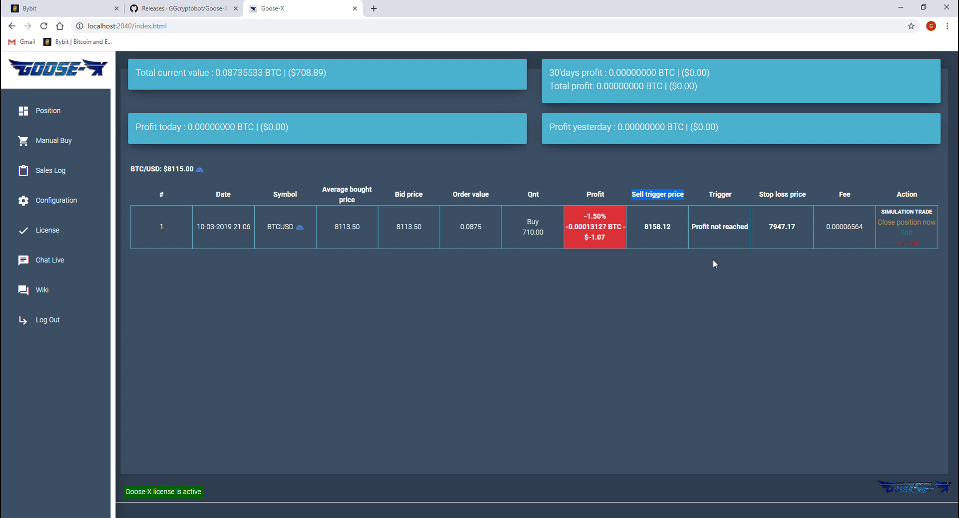
pyautogui.tripleClick(726, 195)
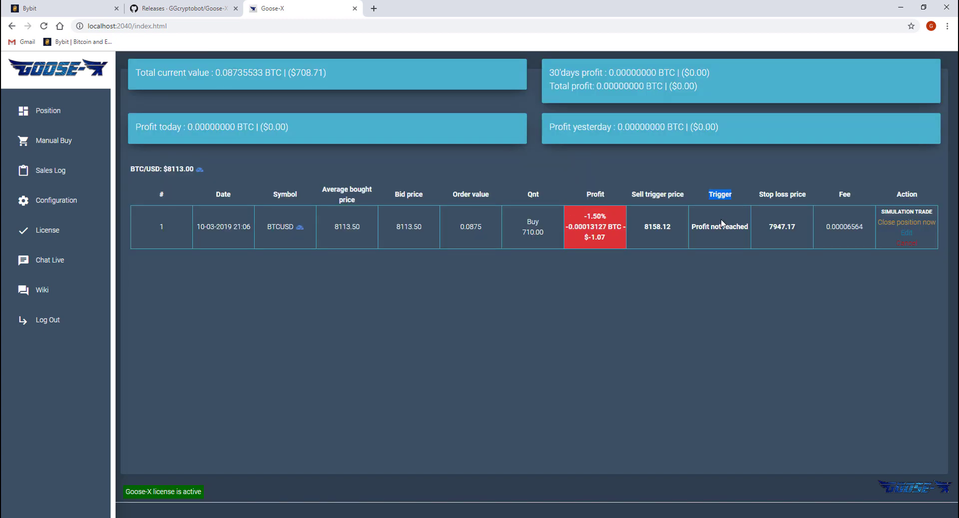
pyautogui.tripleClick(770, 194)
pyautogui.doubleClick(844, 195)
# Close the BTCUSD position immediately without saving settings, leaving today's profit at -0.00006564 BTC ($-0.53).
pyautogui.click(905, 234)
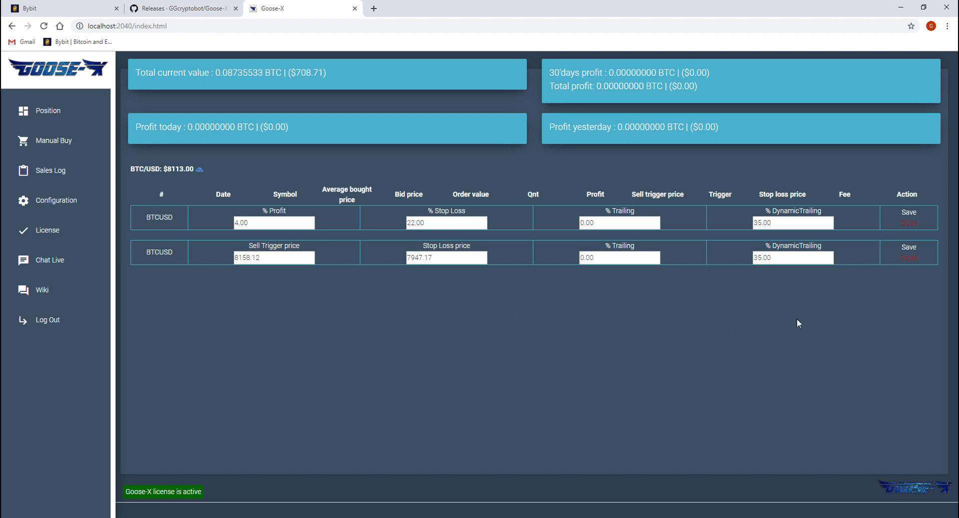
pyautogui.click(908, 223)
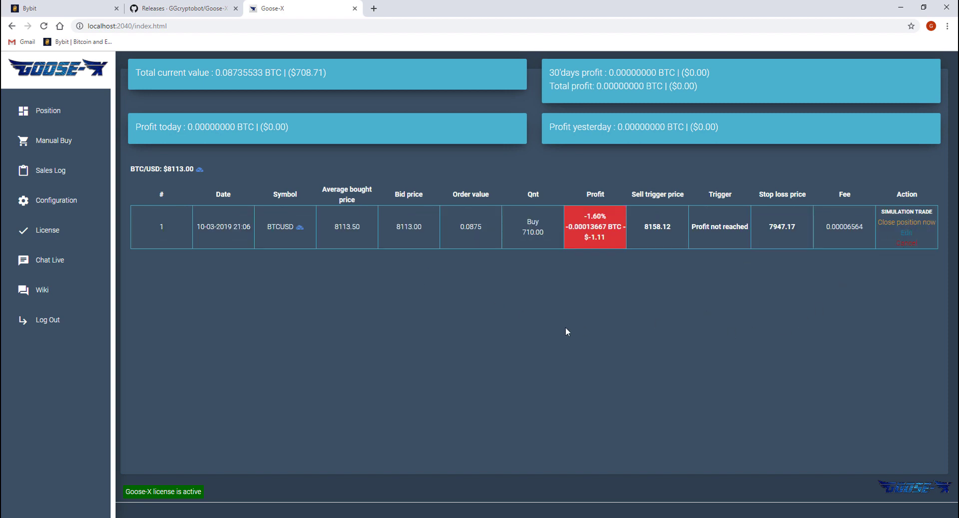
pyautogui.click(889, 222)
pyautogui.click(494, 306)
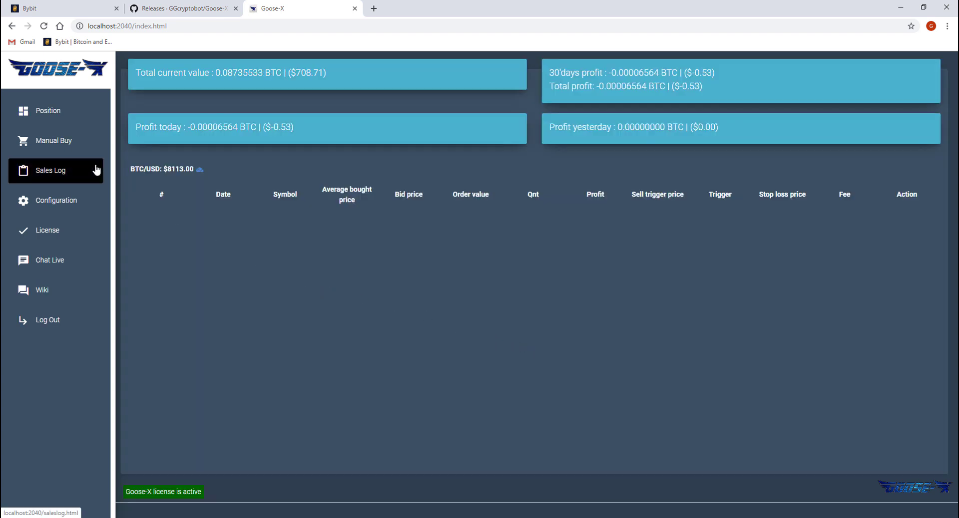
# Check the closed BTCUSD trade at -1.60% in the Sales Log, then view the Configuration settings.
pyautogui.click(97, 170)
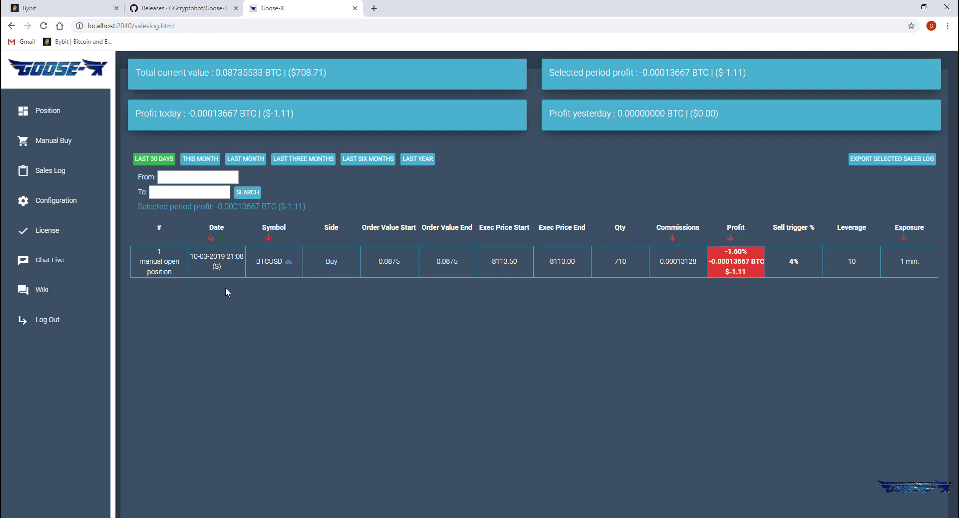
pyautogui.click(92, 204)
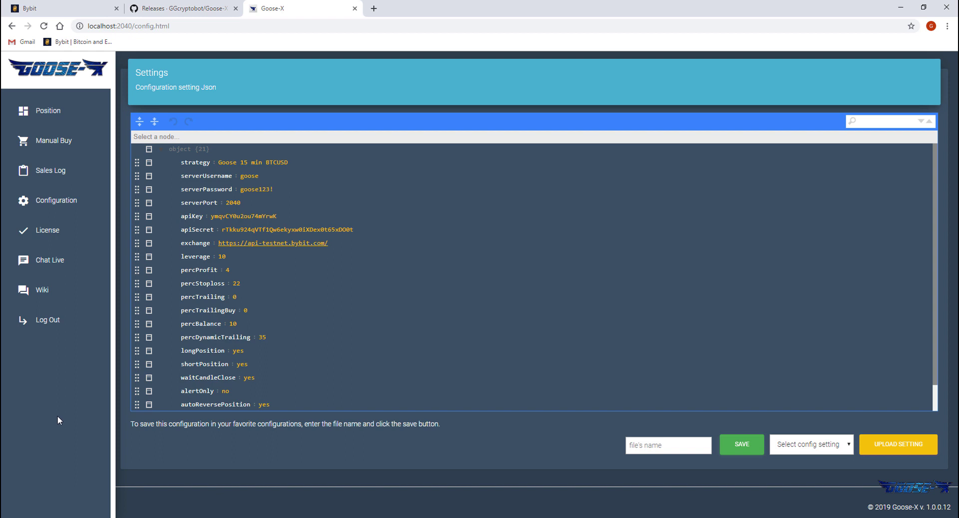
# Show the License page confirming the license is active.
pyautogui.click(64, 234)
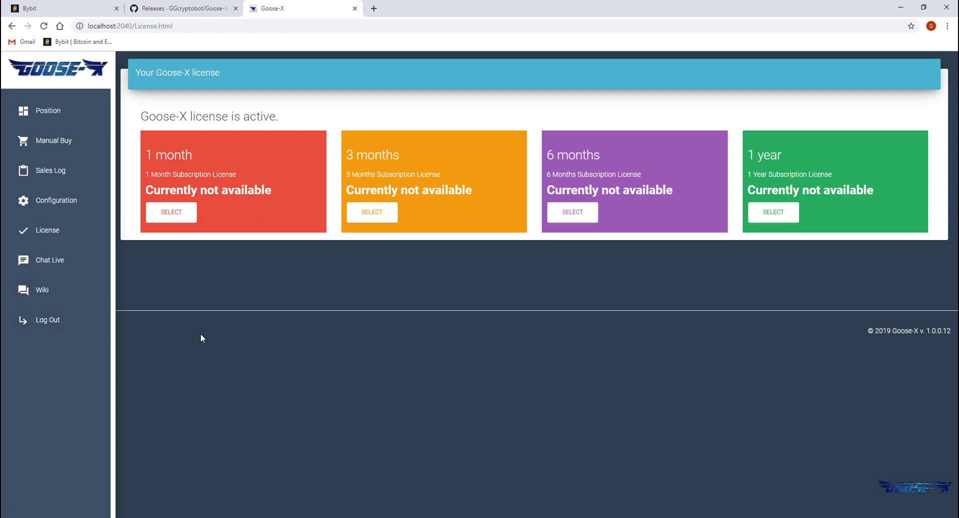
pyautogui.click(65, 112)
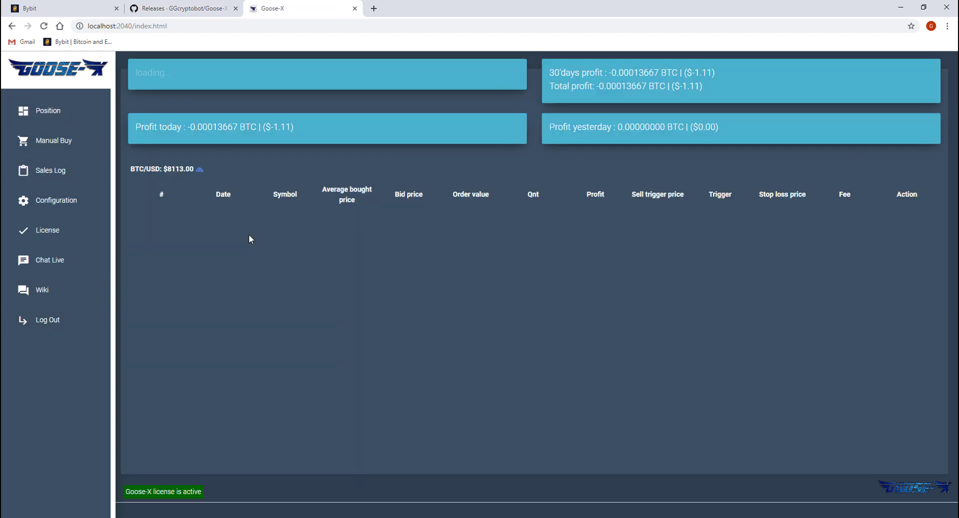